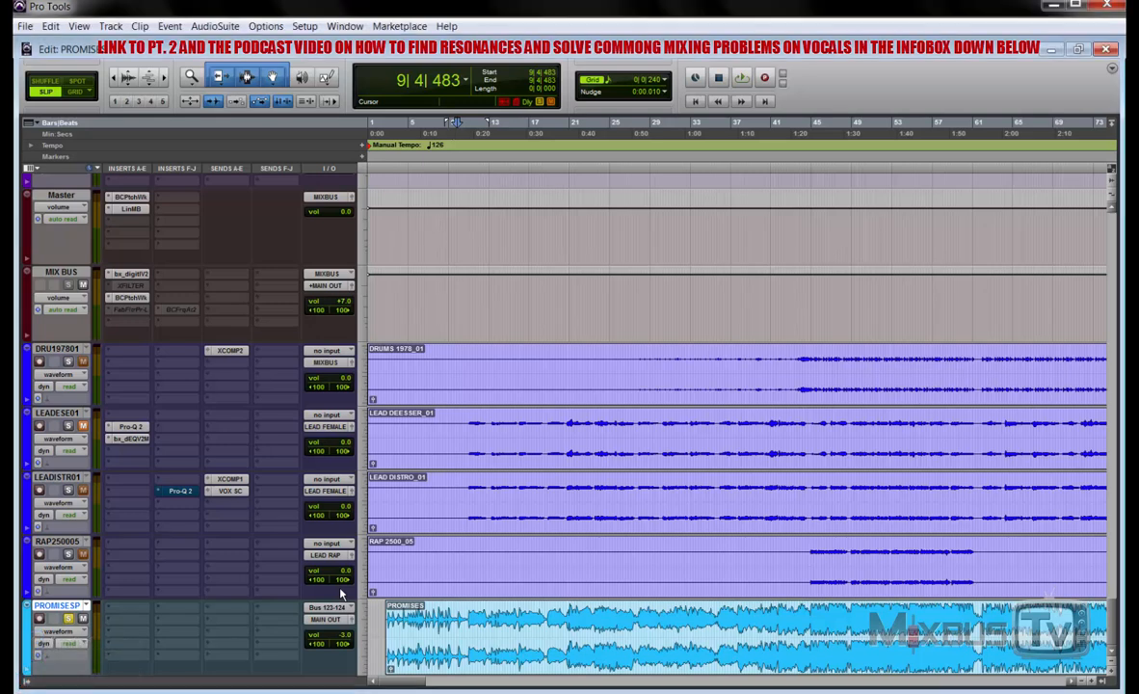
Play back the soloed PROMISES track from bar 9 to hear the full mix, with the whole song in view
key("space")
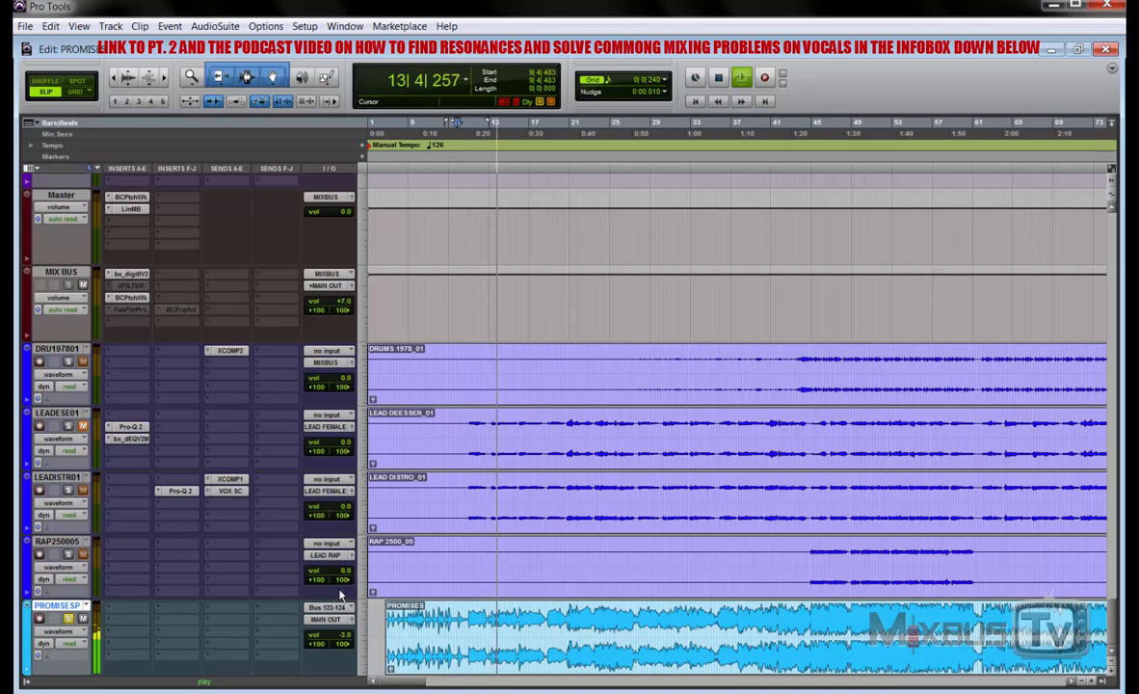
key("ctrl+bracketleft")
key("ctrl+bracketleft")
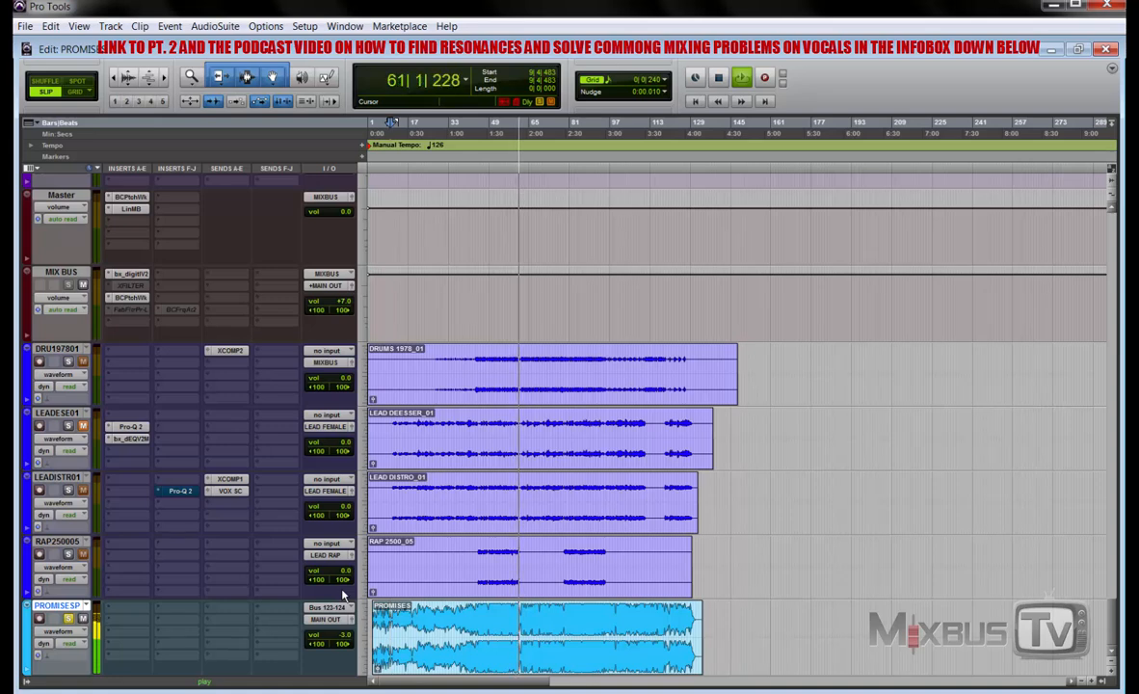
key("space")
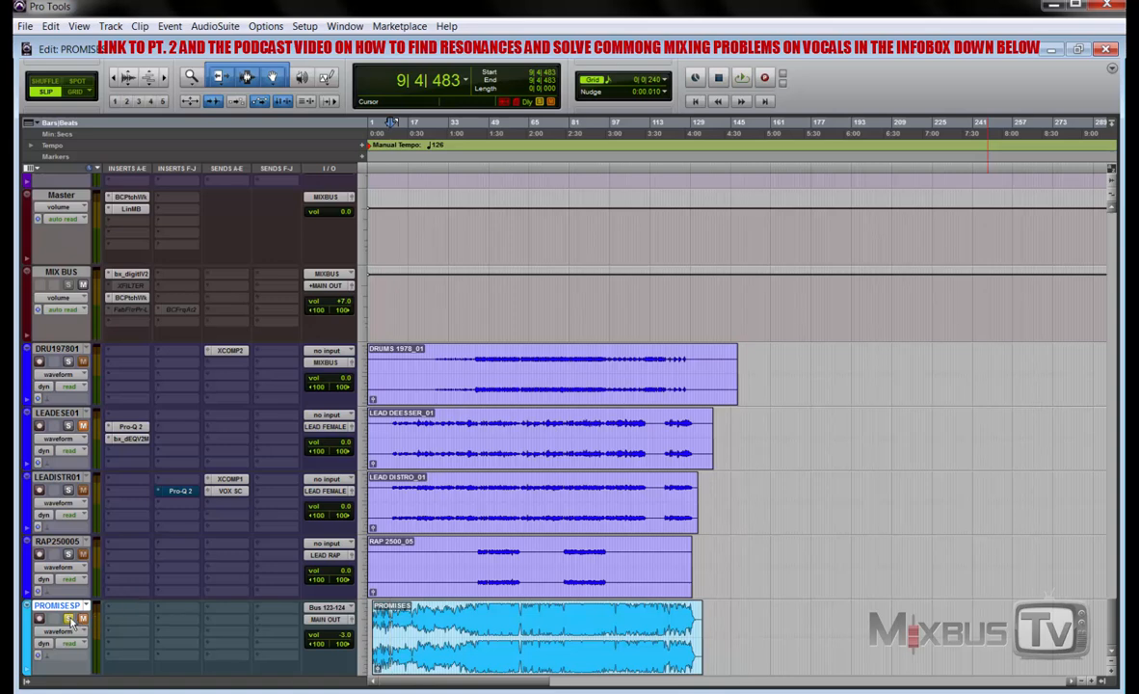
Unsolo the PROMISES track and examine the recorded passages of the LEAD DEESSER, LEAD DISTRO, DRUMS 1978 and RAP 2500 clips by highlighting them
left_click_drag(404, 351, 699, 578)
left_click(426, 420)
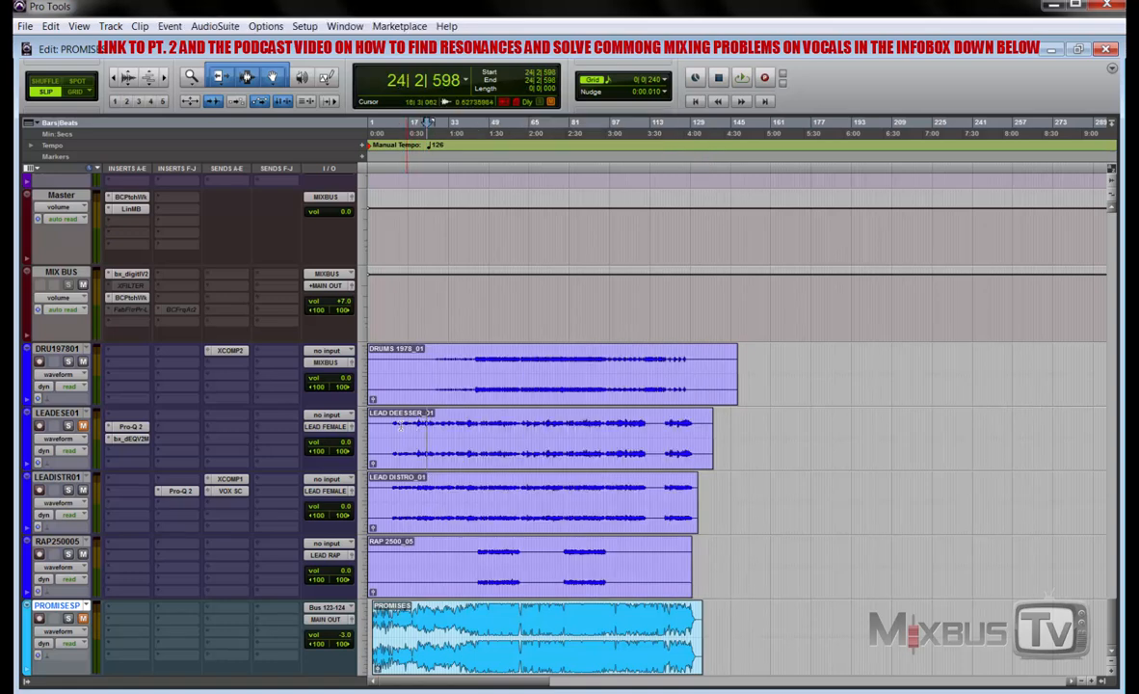
left_click(391, 424)
left_click_drag(391, 424, 693, 424)
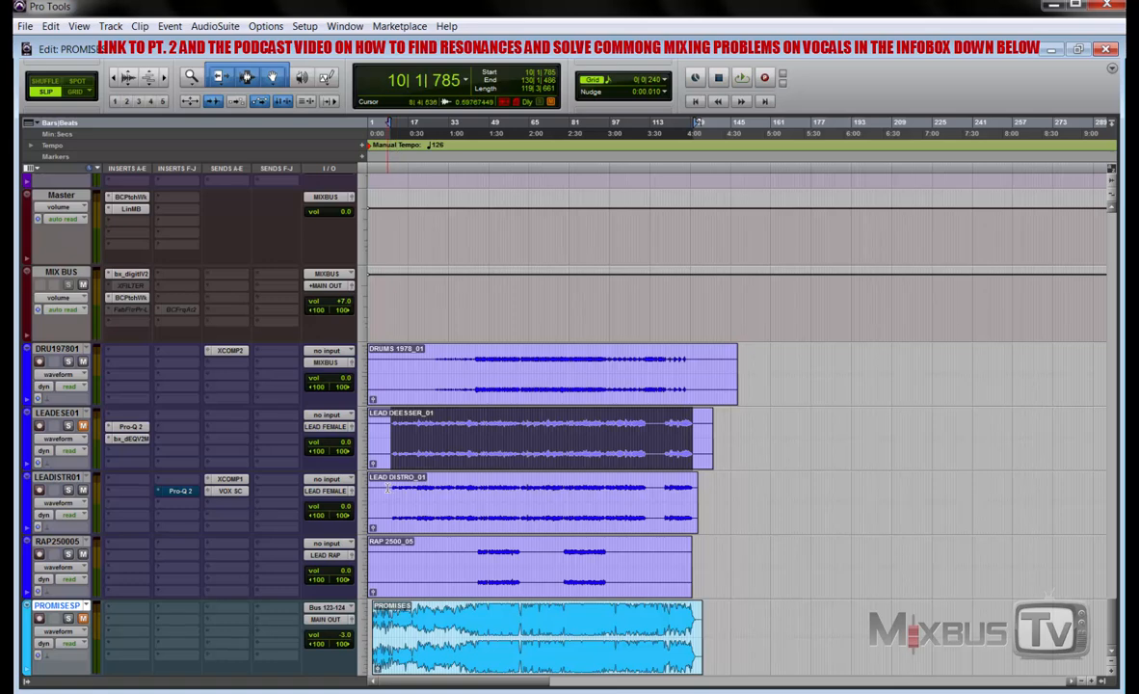
left_click_drag(393, 491, 643, 507)
left_click(513, 497)
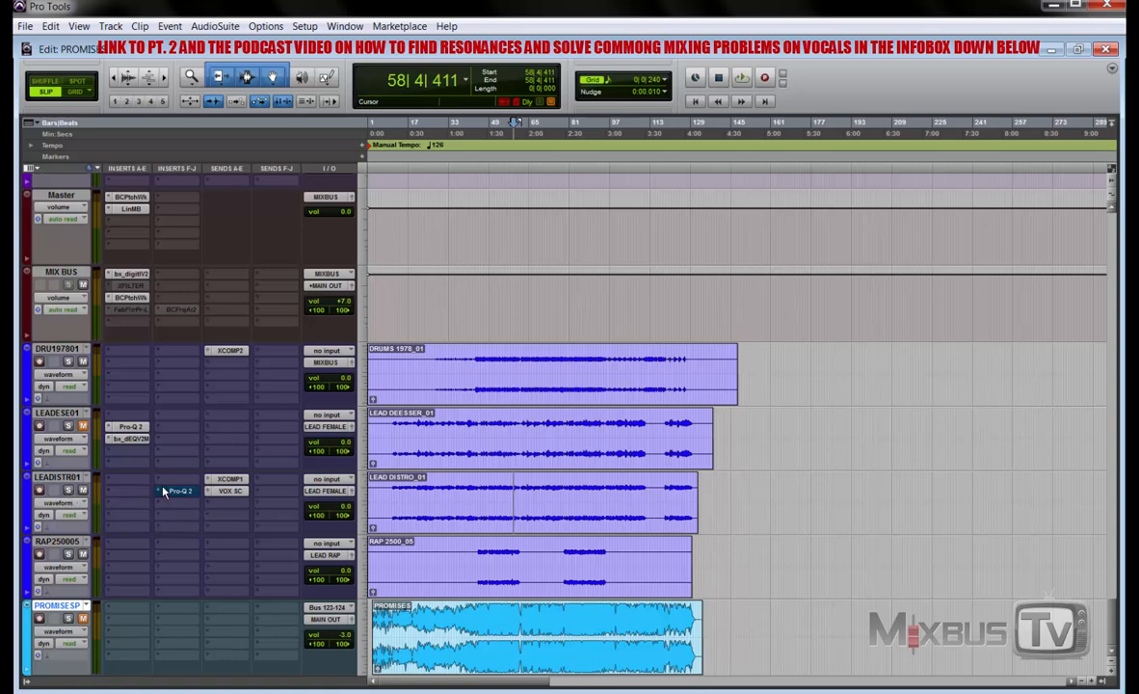
left_click_drag(463, 380, 694, 366)
left_click(509, 371)
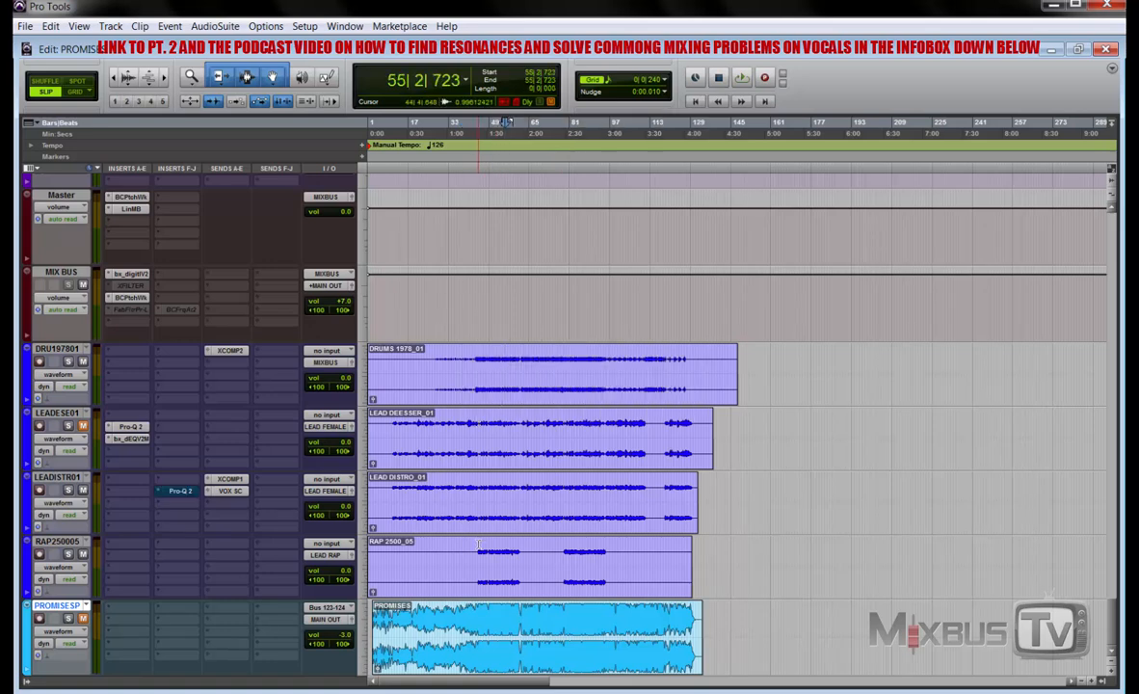
left_click_drag(473, 556, 616, 563)
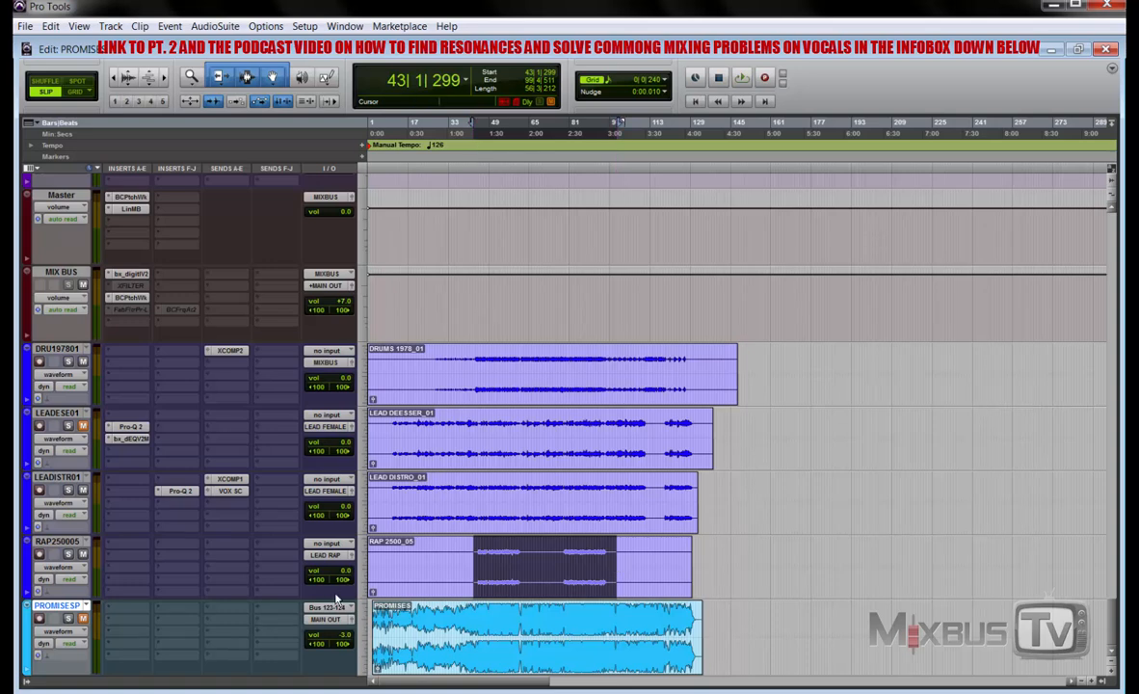
left_click(454, 549)
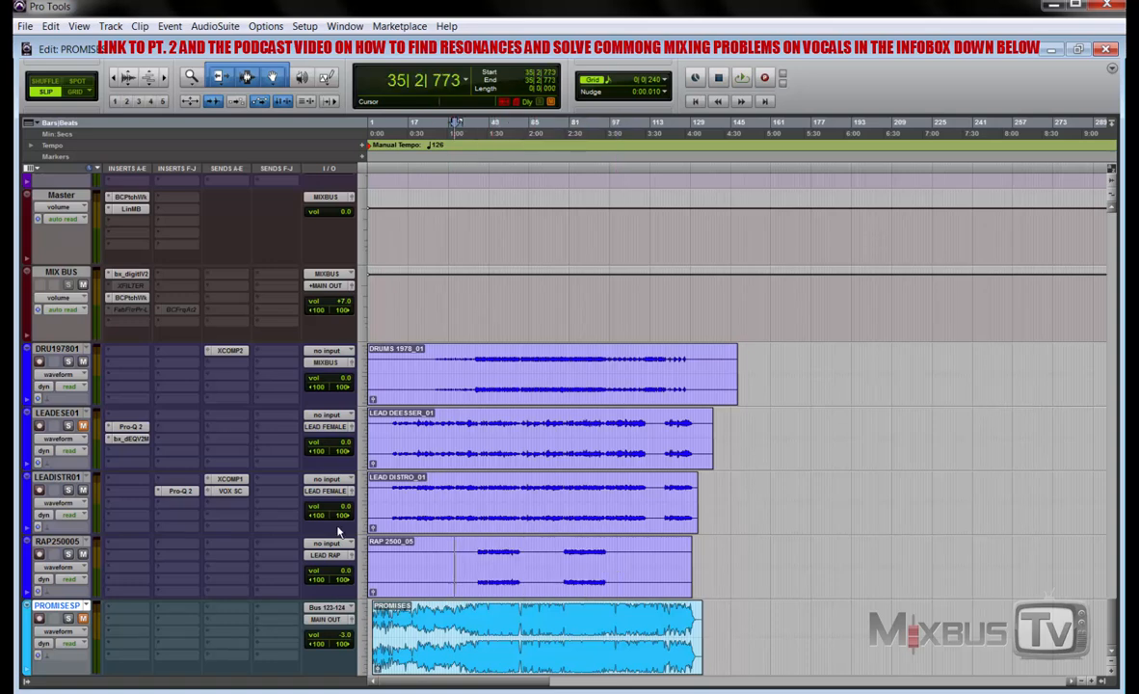
Solo the Sh_Vc_On.L lead vocal track with its automation off and audition it from bar 20
left_click(84, 492)
left_click(226, 481)
scroll(251, 465, "down", 15)
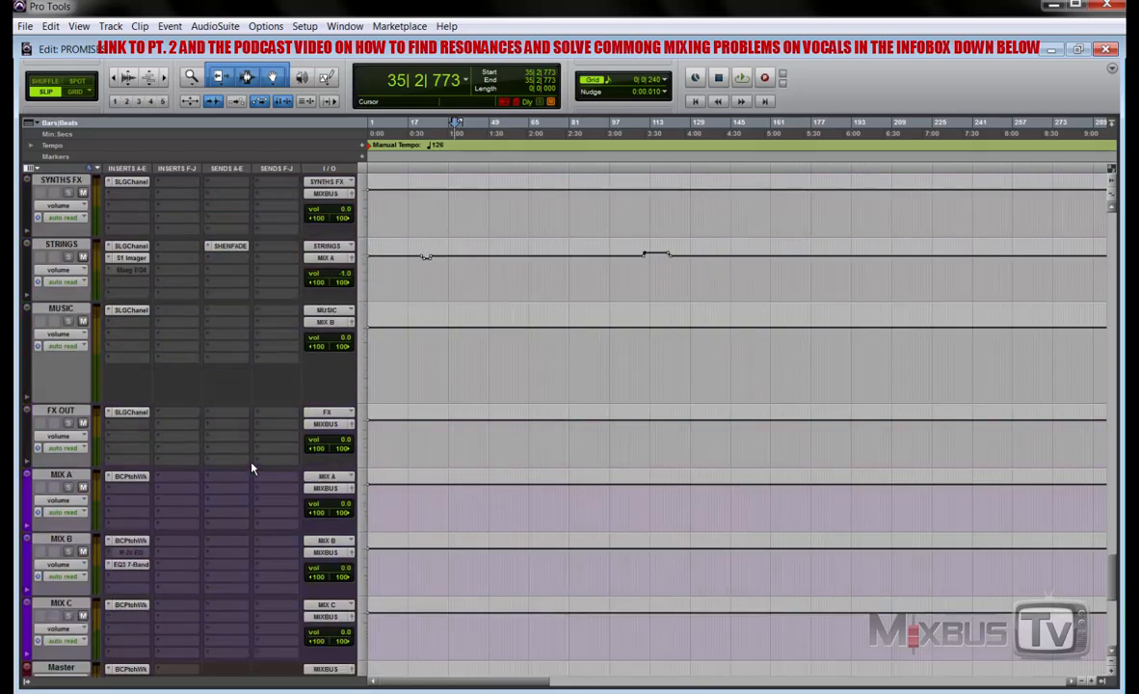
scroll(251, 465, "up", 10)
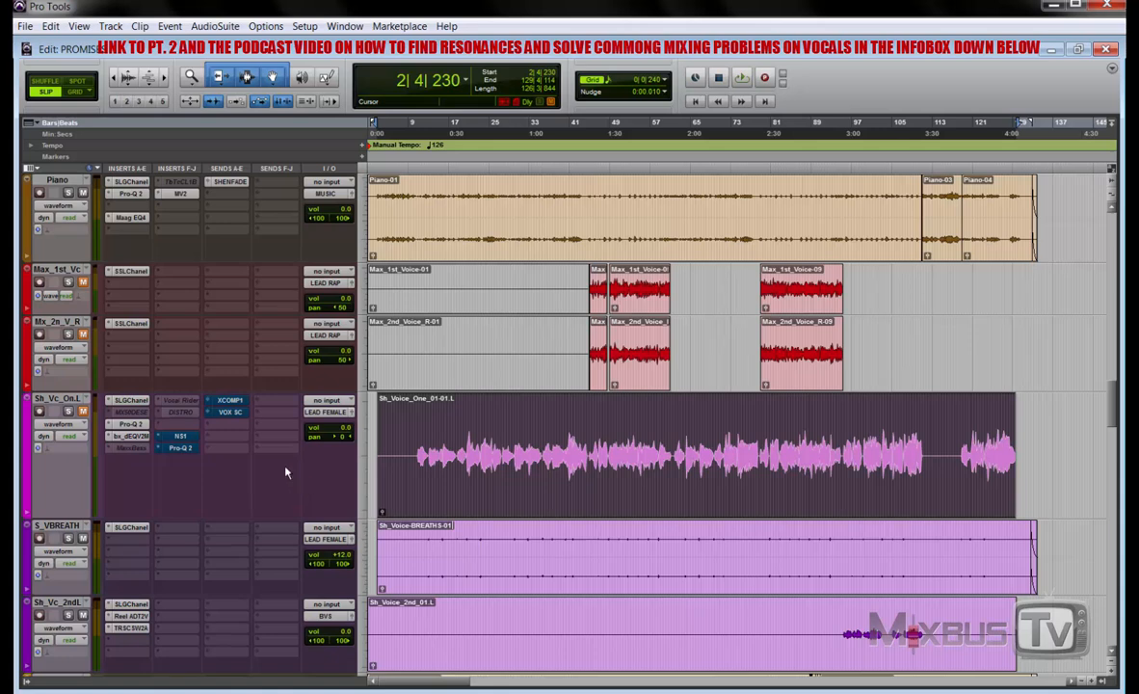
left_click(60, 398)
left_click(73, 436)
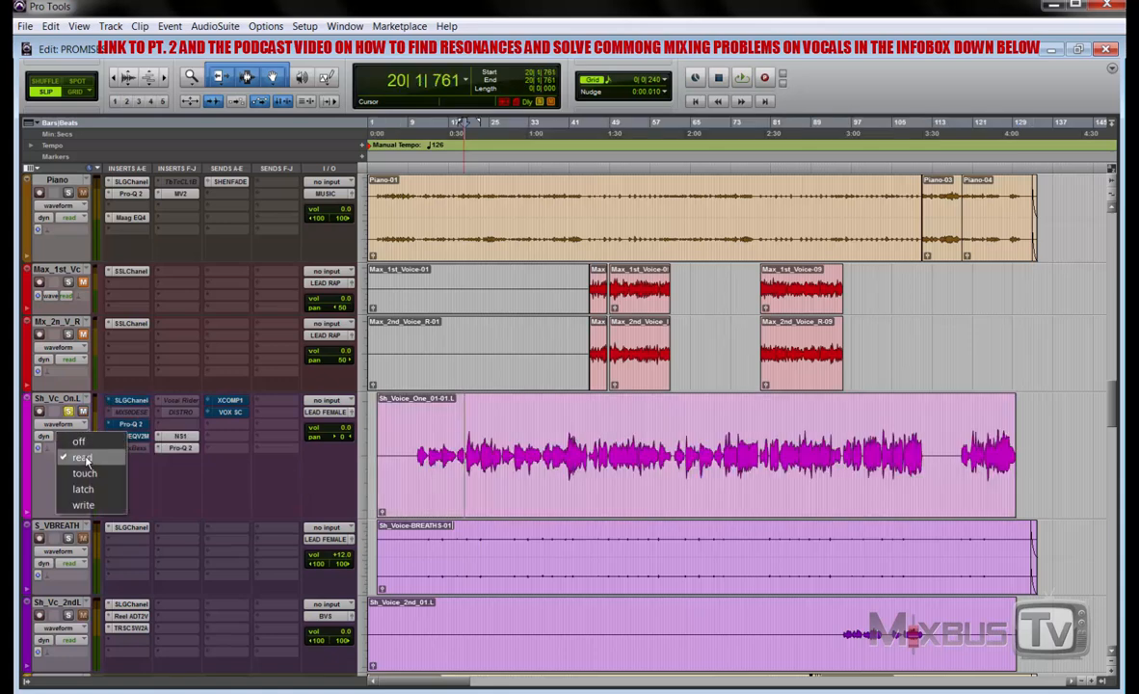
left_click(77, 442)
key("space")
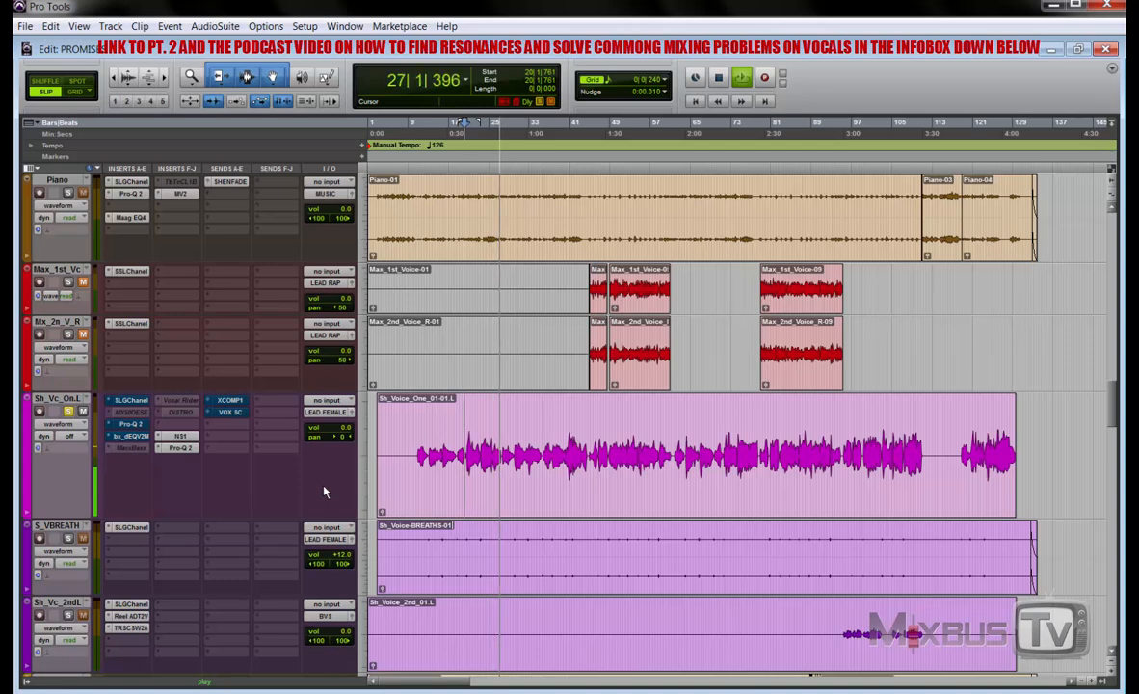
key("space")
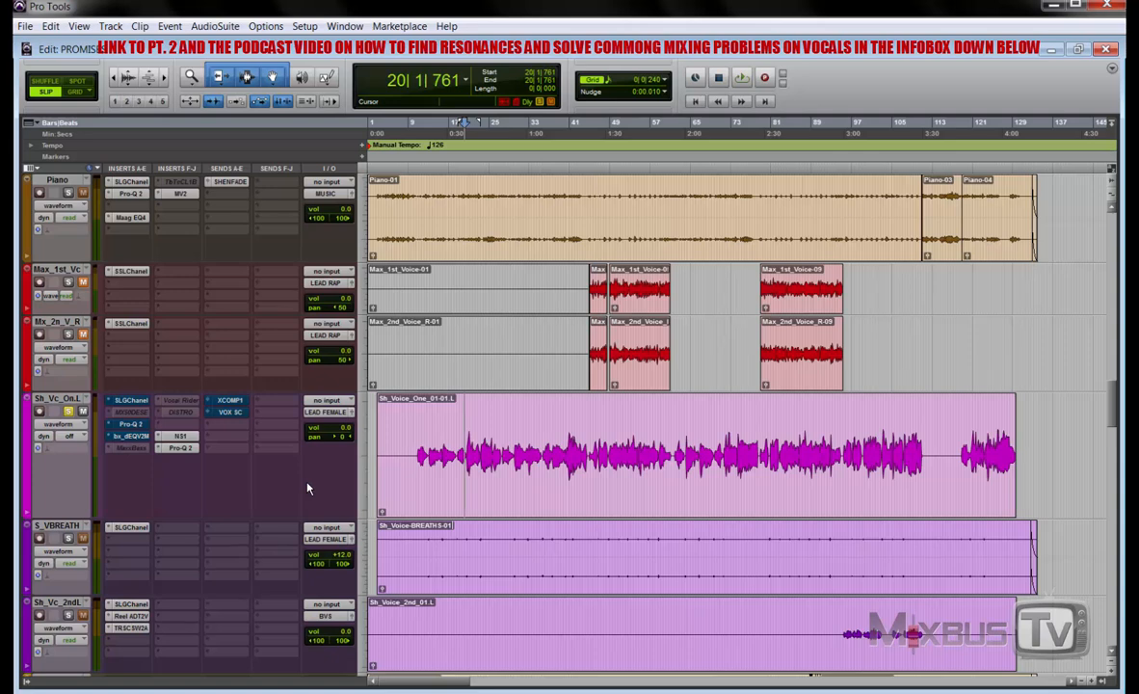
Open the SLGChannel insert on the lead vocal and take it out of bypass
left_click(132, 401)
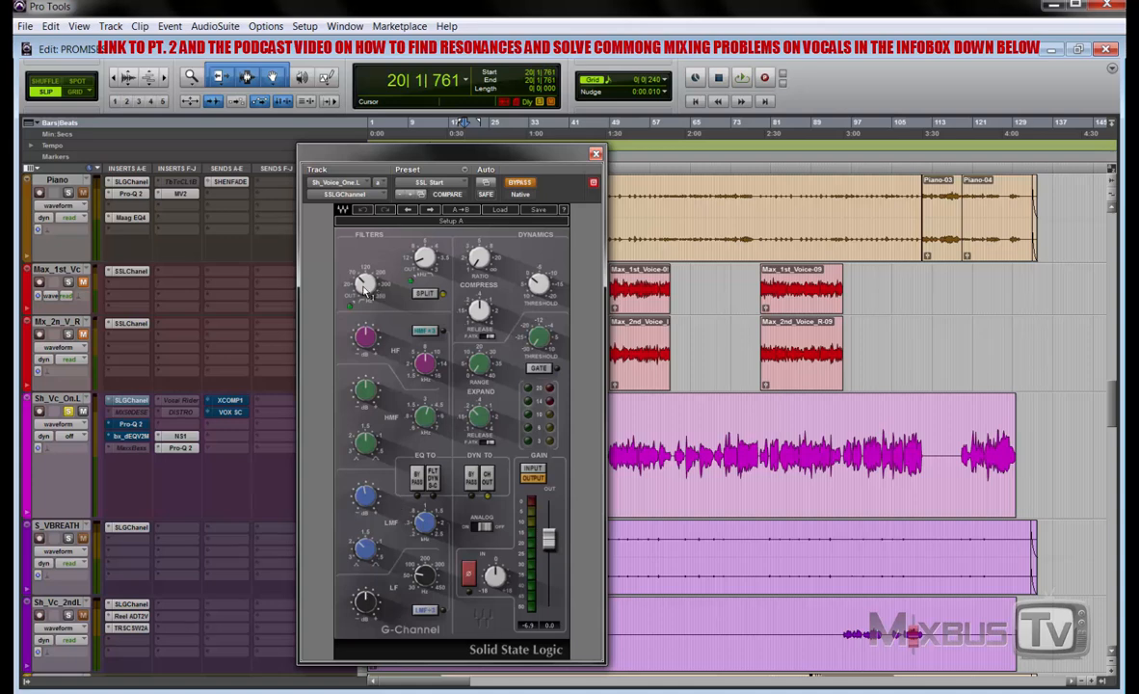
left_click(427, 265)
left_click(524, 185)
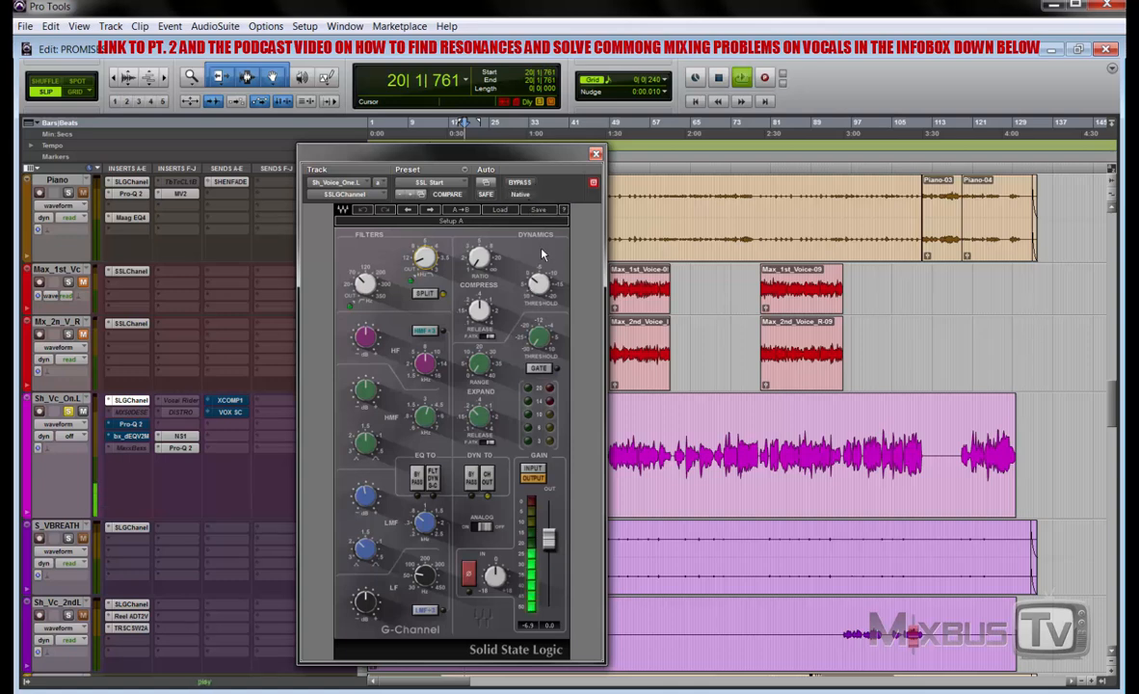
Compare the lead vocal with SLGChannel bypassed and active during playback, and close the plug-in, leaving it active
key("space")
left_click(520, 183)
left_click(525, 187)
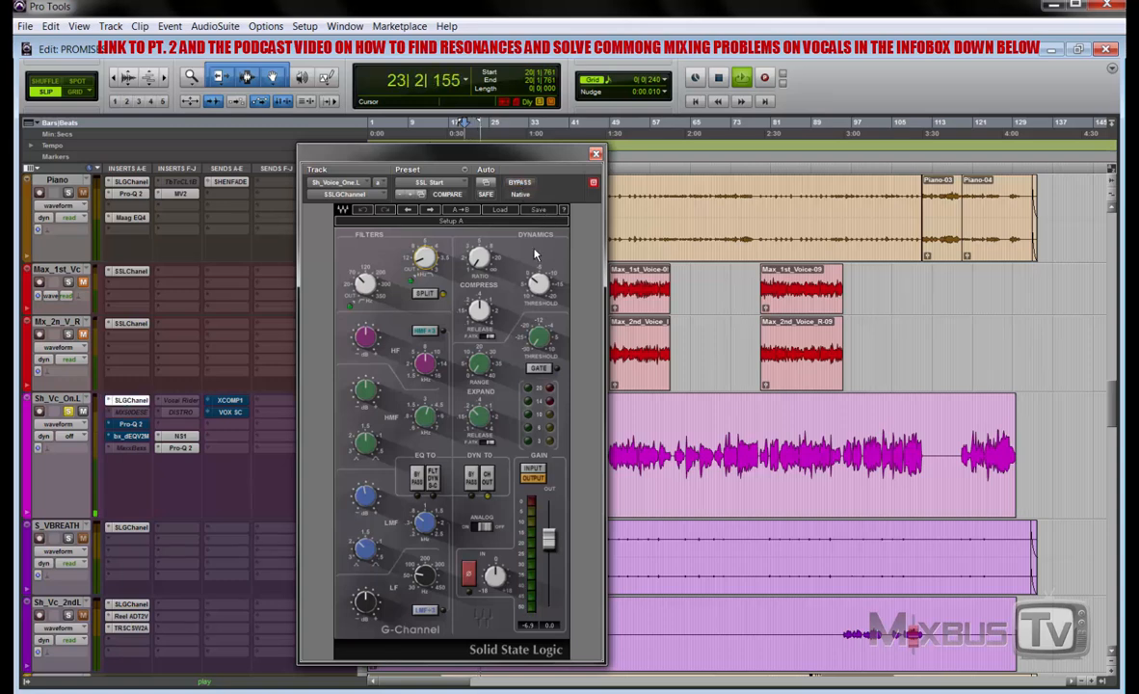
left_click(525, 184)
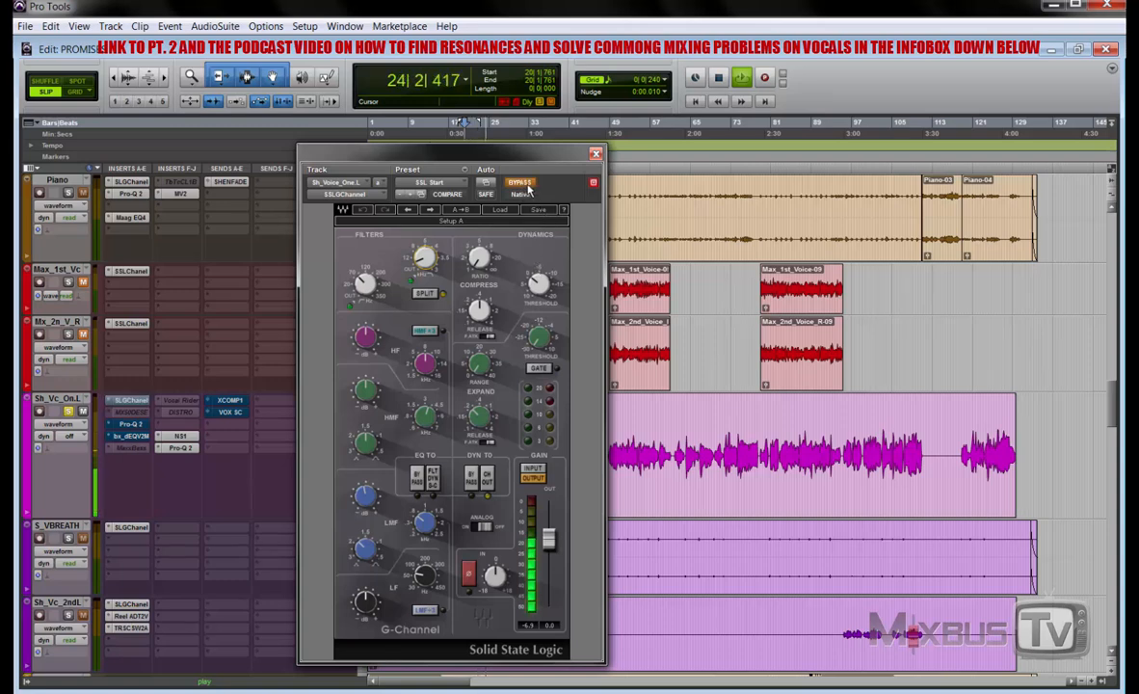
left_click(525, 184)
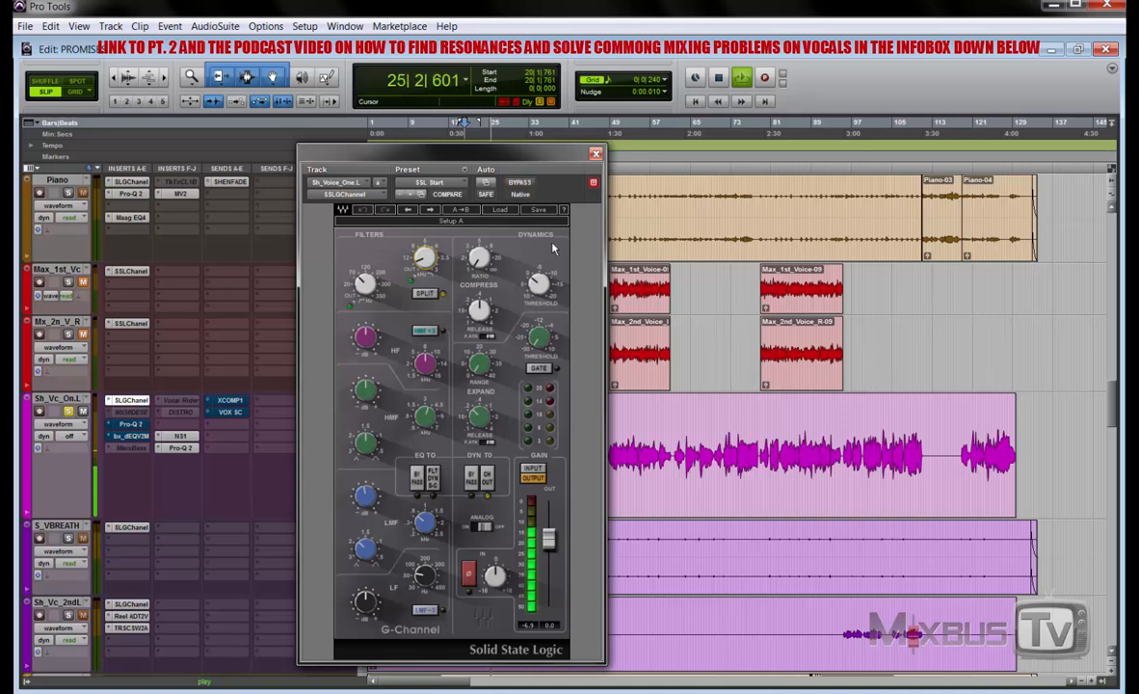
key("space")
left_click(596, 155)
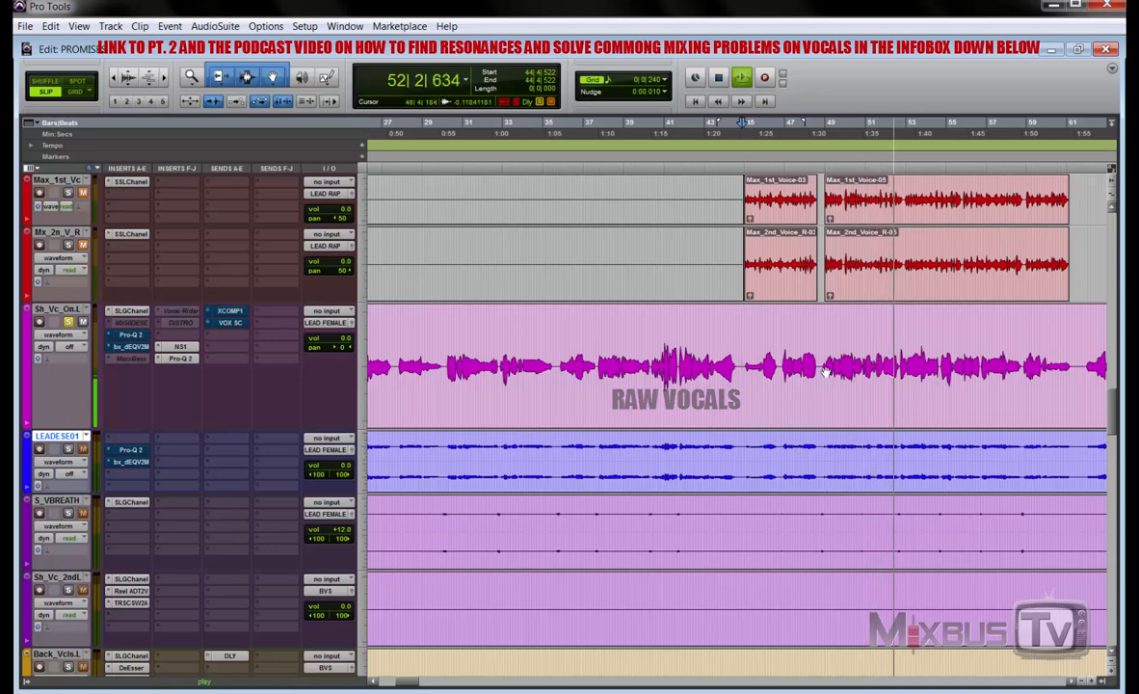
Stop playback and open the bx_dynEQ V2 insert on the LEAD DEESSER track, with its window clear of the track's waveform
key("space")
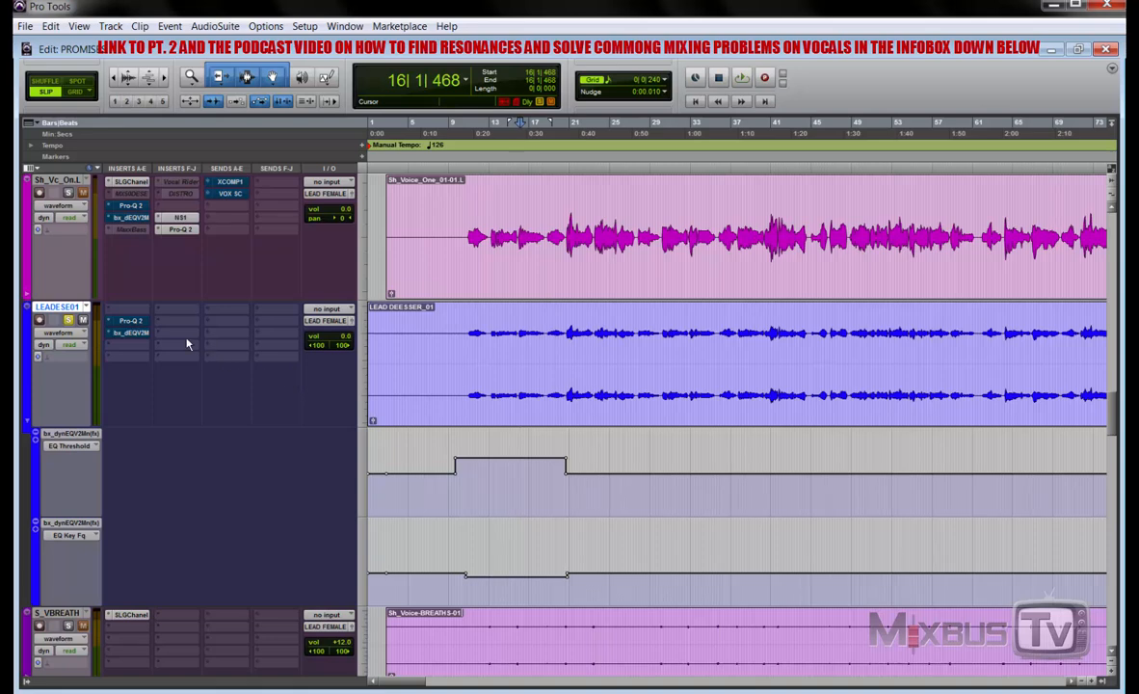
left_click(140, 334)
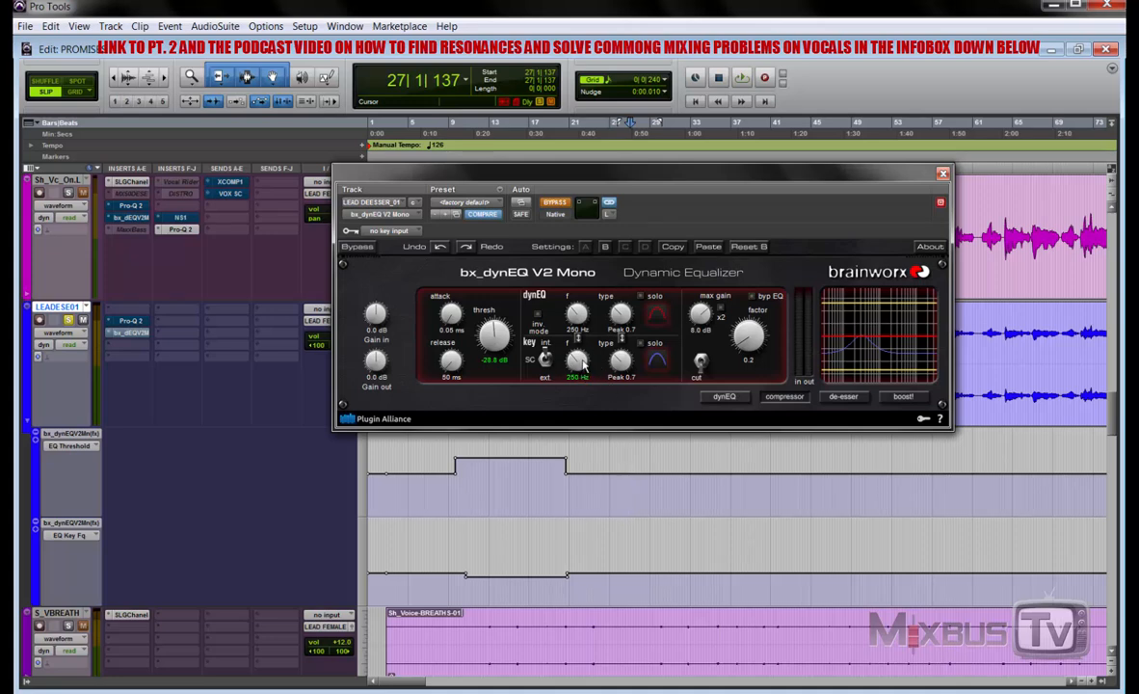
left_click_drag(727, 198, 657, 101)
scroll(693, 431, "up", 2)
key("r")
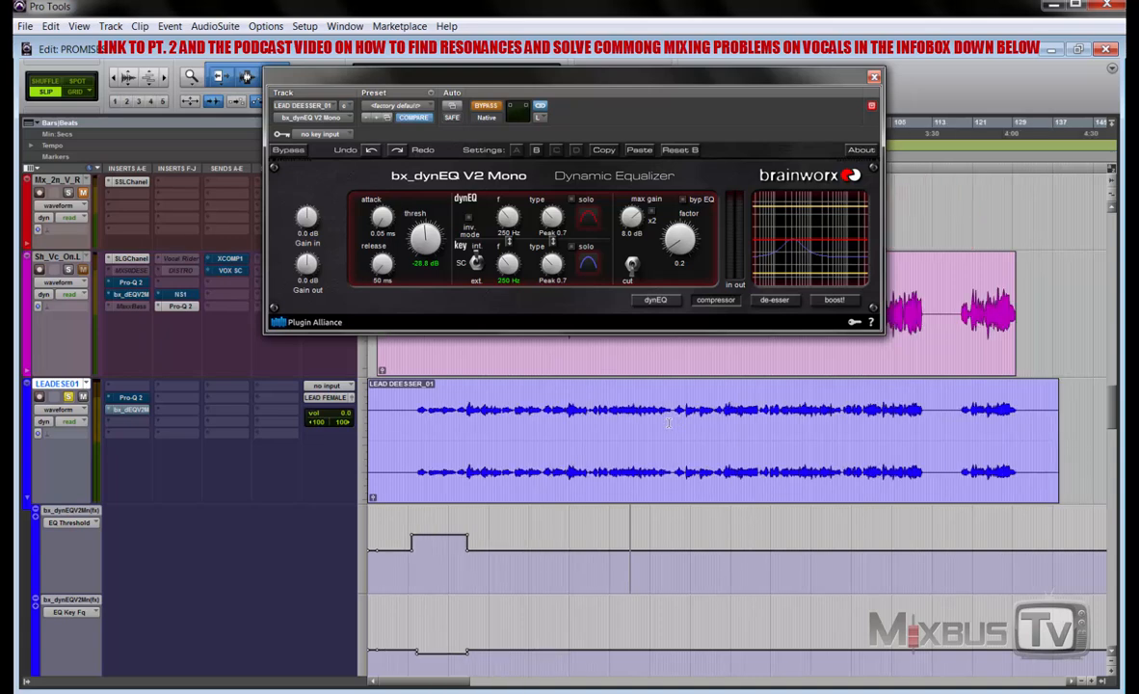
Examine the EQ Threshold and EQ Key Fq automation over LEAD DEESSER's quiet opening section and the louder phrase right after it
left_click_drag(923, 416, 484, 427)
left_click(483, 427)
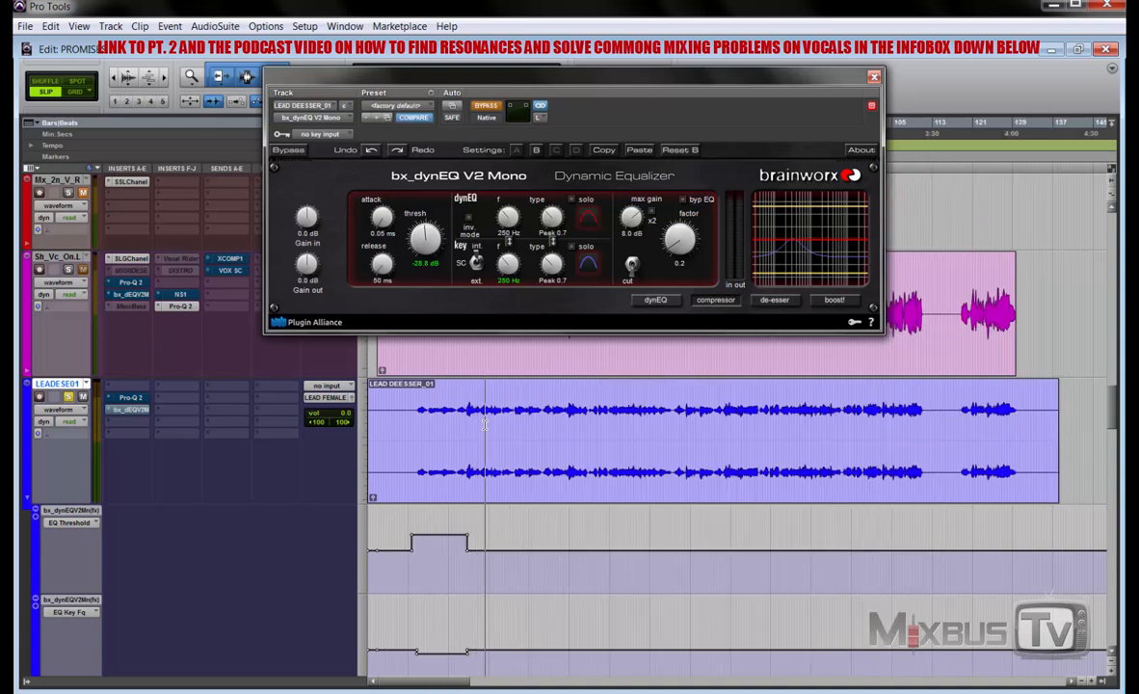
key("t")
key("t")
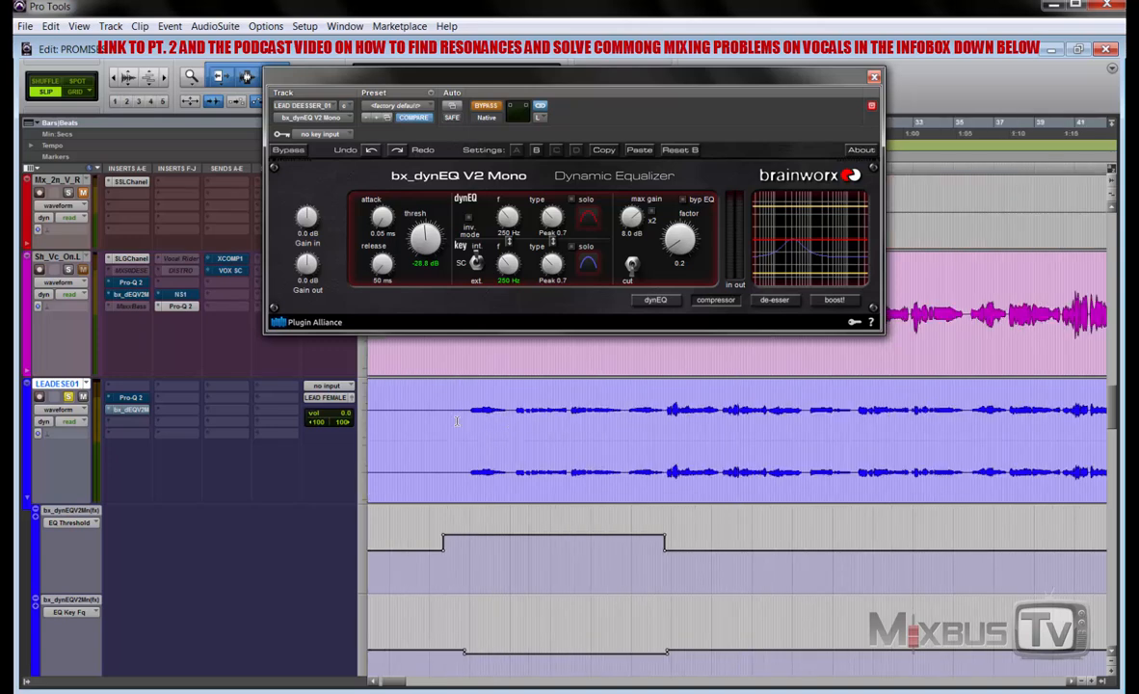
left_click(464, 422)
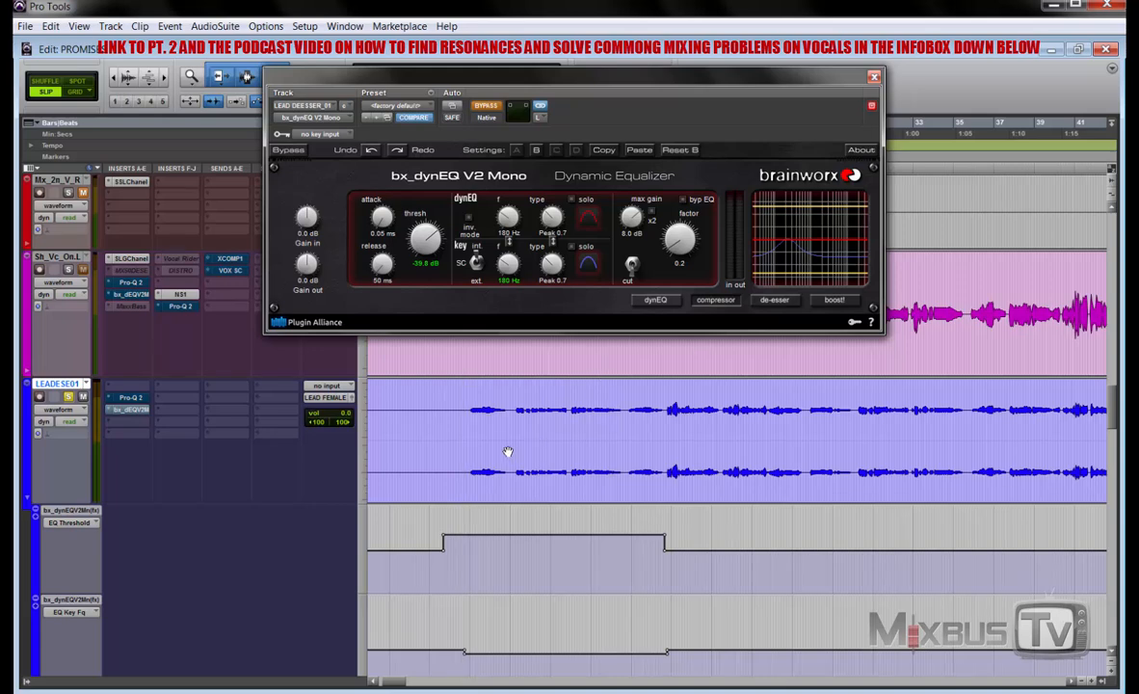
left_click_drag(468, 424, 658, 425)
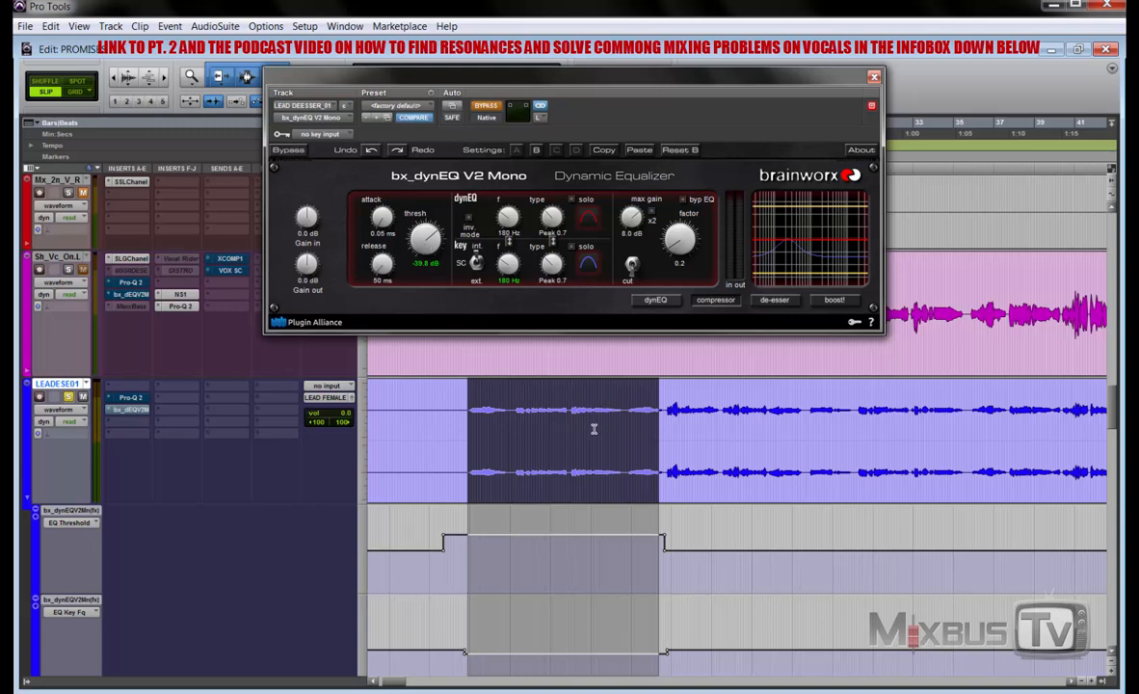
left_click(470, 423)
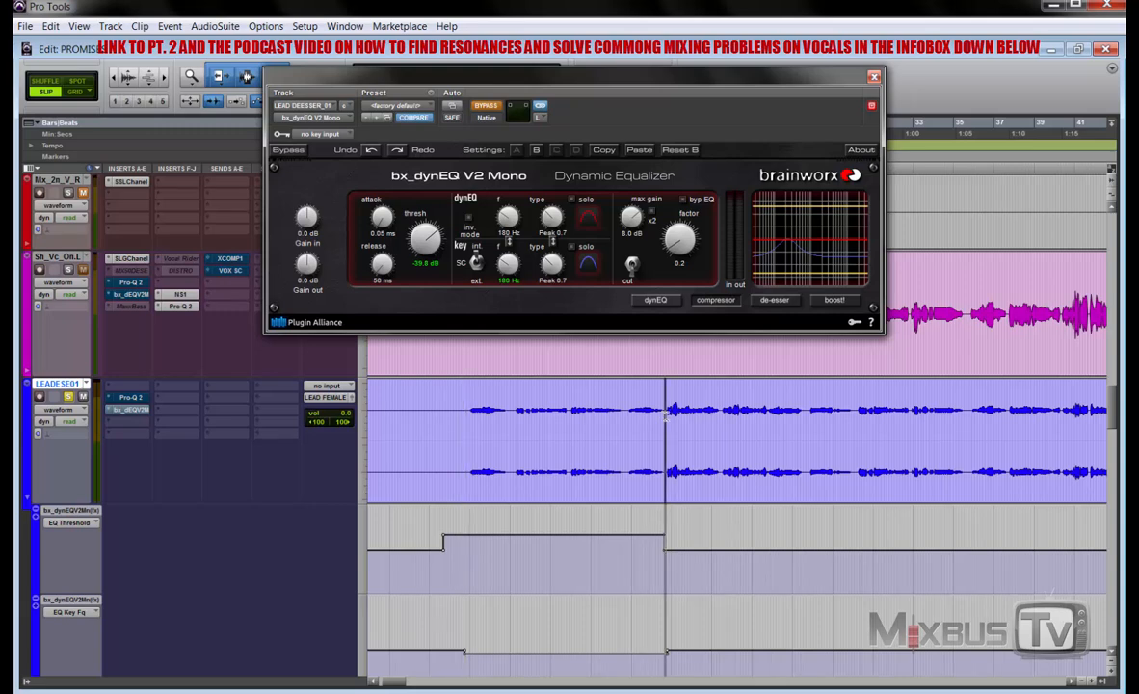
left_click_drag(665, 417, 686, 420)
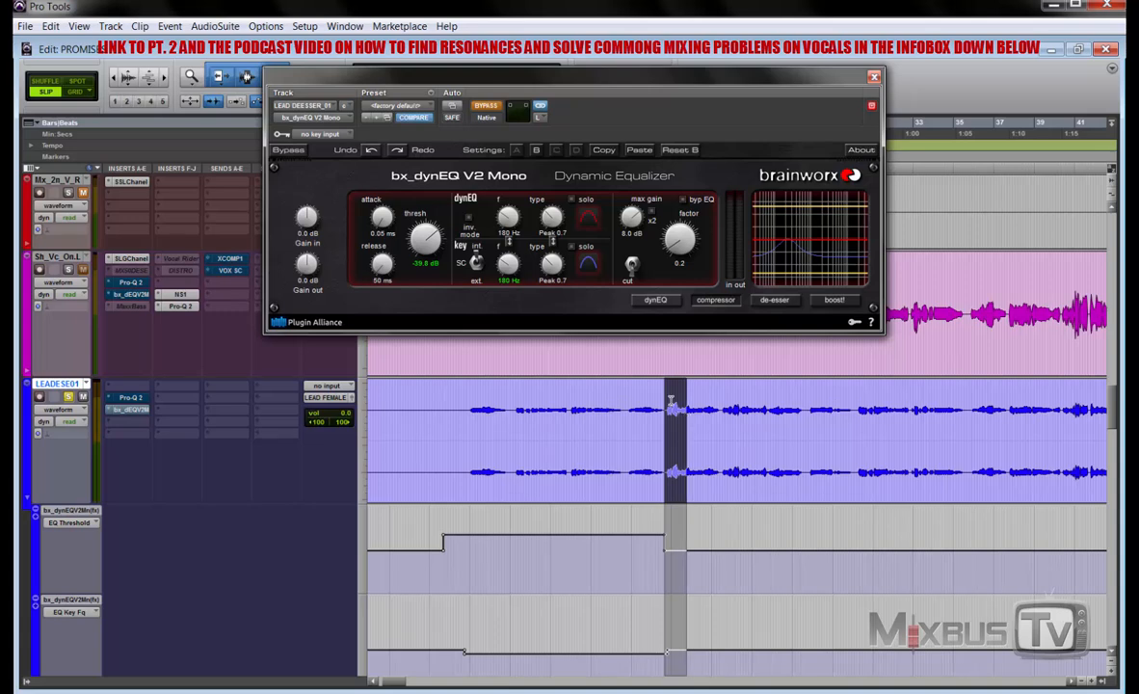
left_click(677, 402)
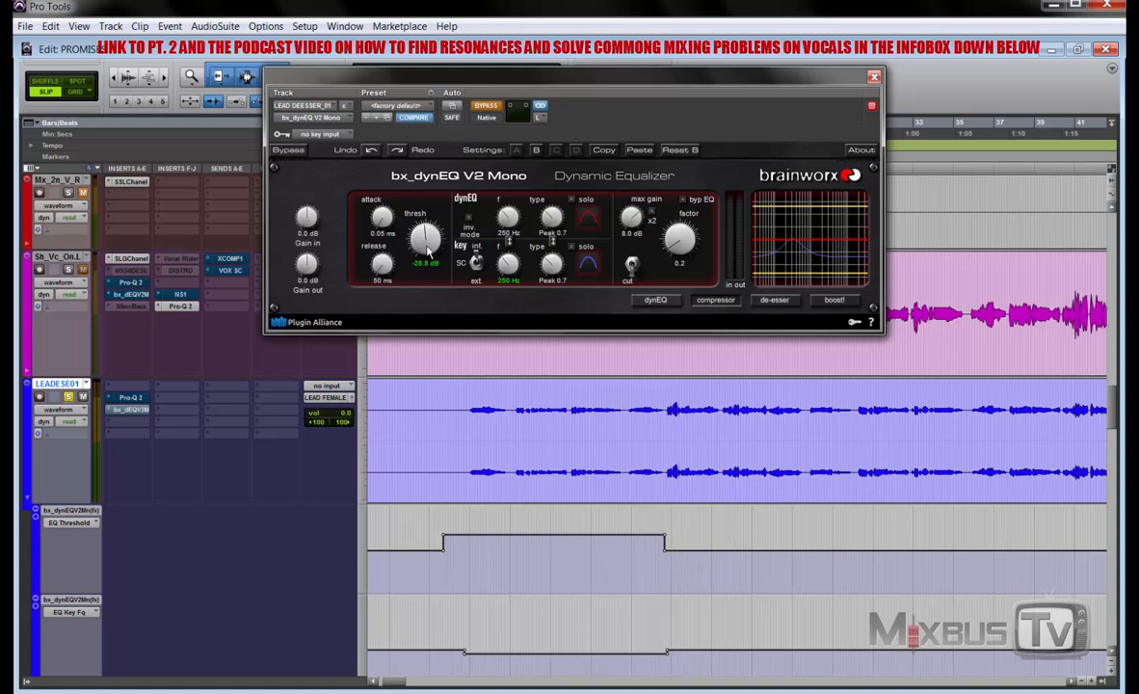
Play the quiet opening section of LEAD DEESSER with bx_dynEQ V2 active
left_click(569, 402)
key("space")
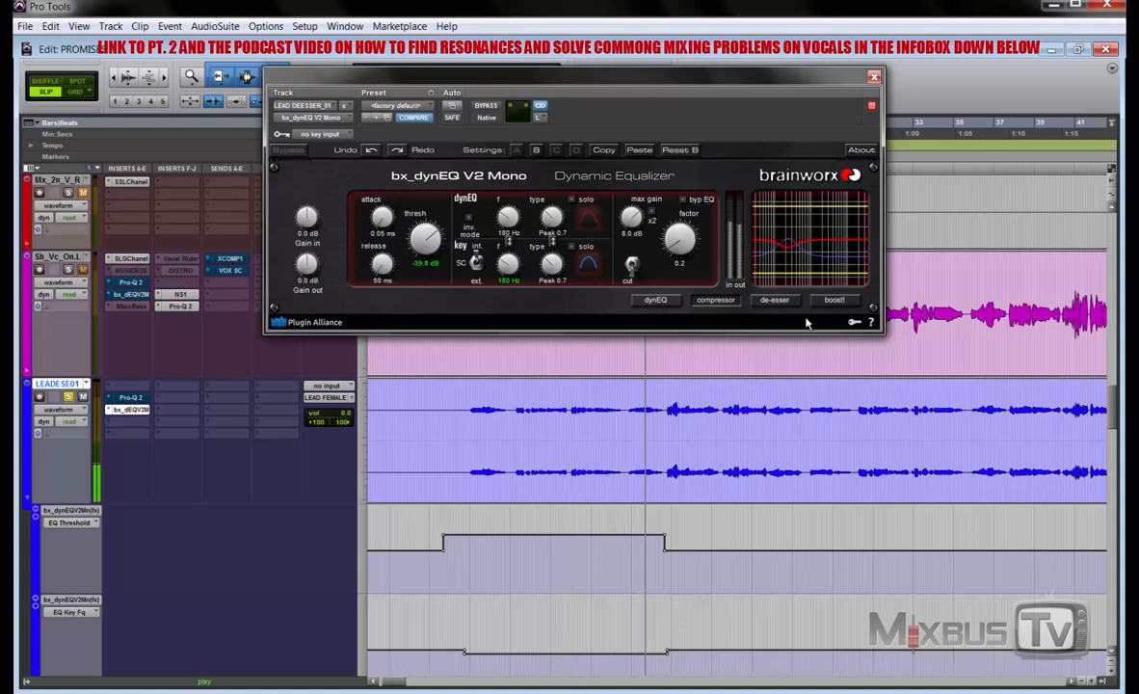
key("space")
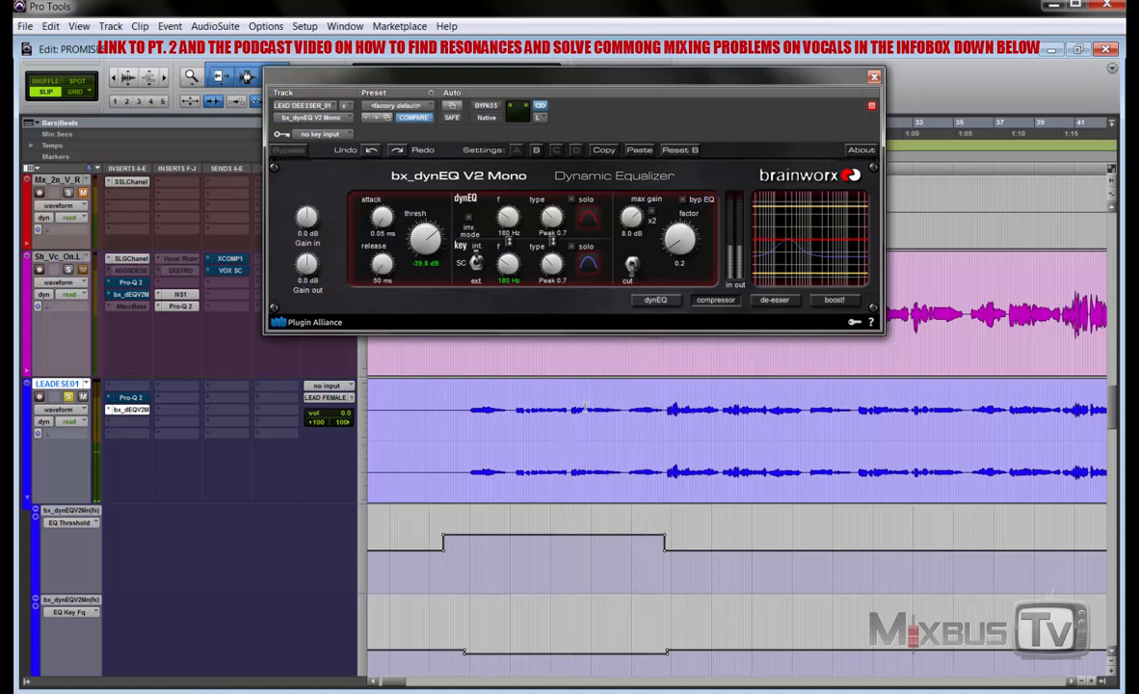
Select the last phrase before the threshold automation drops and compare it with bx_dynEQ V2 bypassed and active
left_click_drag(625, 403, 664, 405)
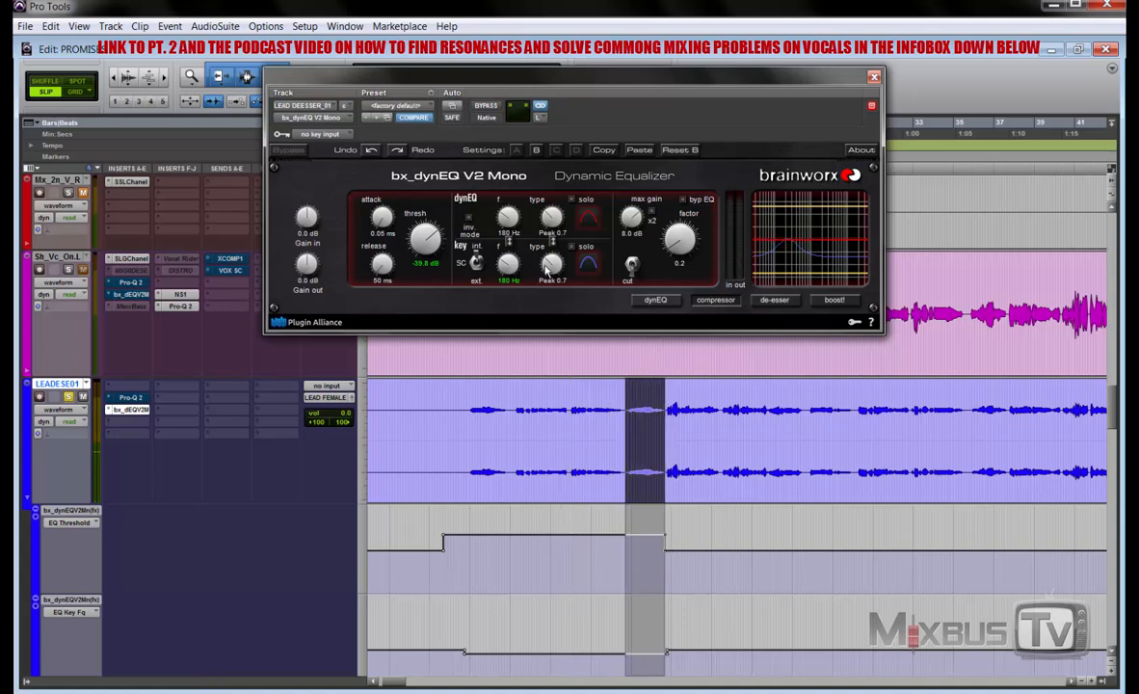
left_click(485, 105)
key("space")
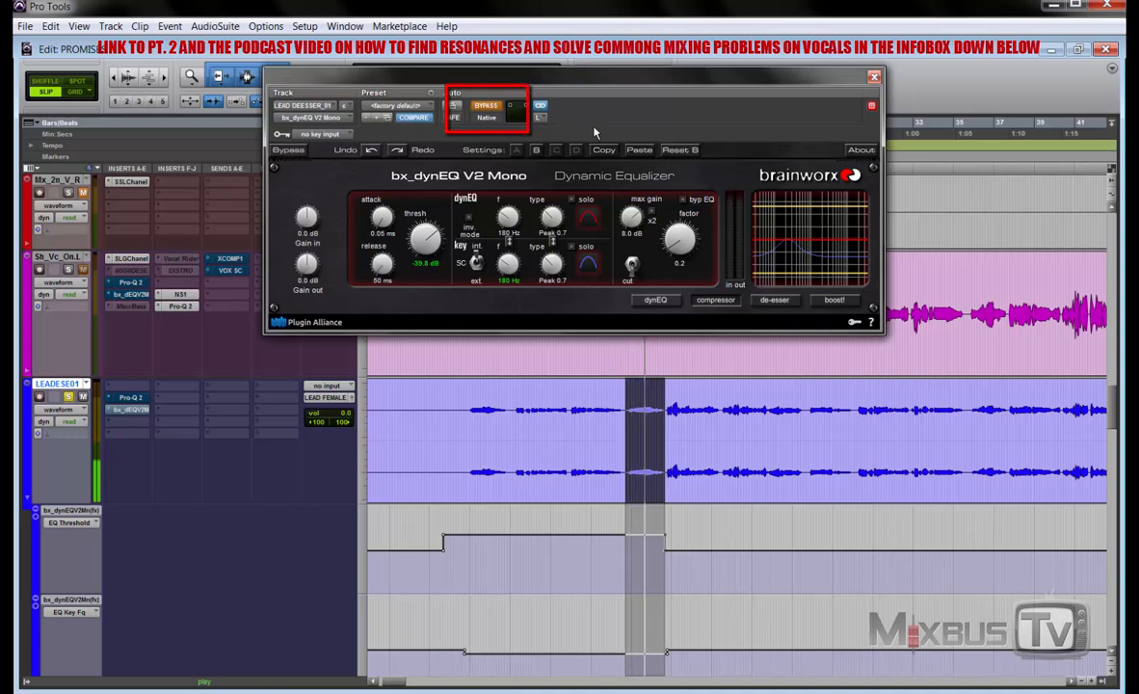
left_click(485, 105)
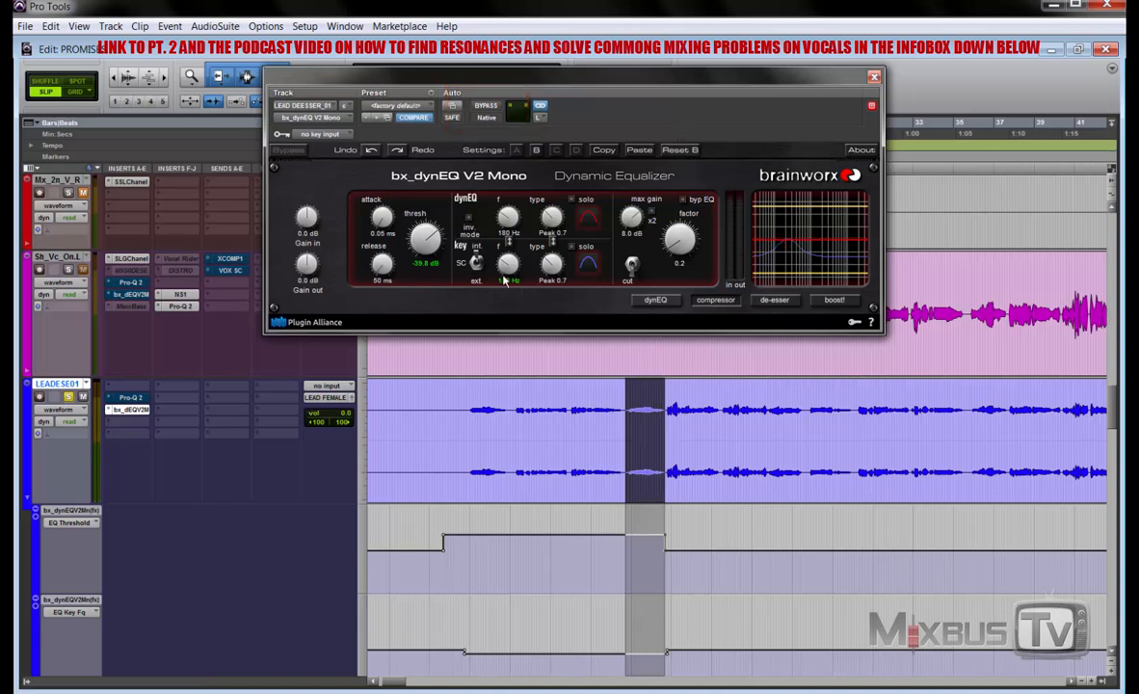
Play LEAD DEESSER with bx_dynEQ V2 active from the last quiet phrase across the drop in EQ Threshold automation
left_click(625, 390)
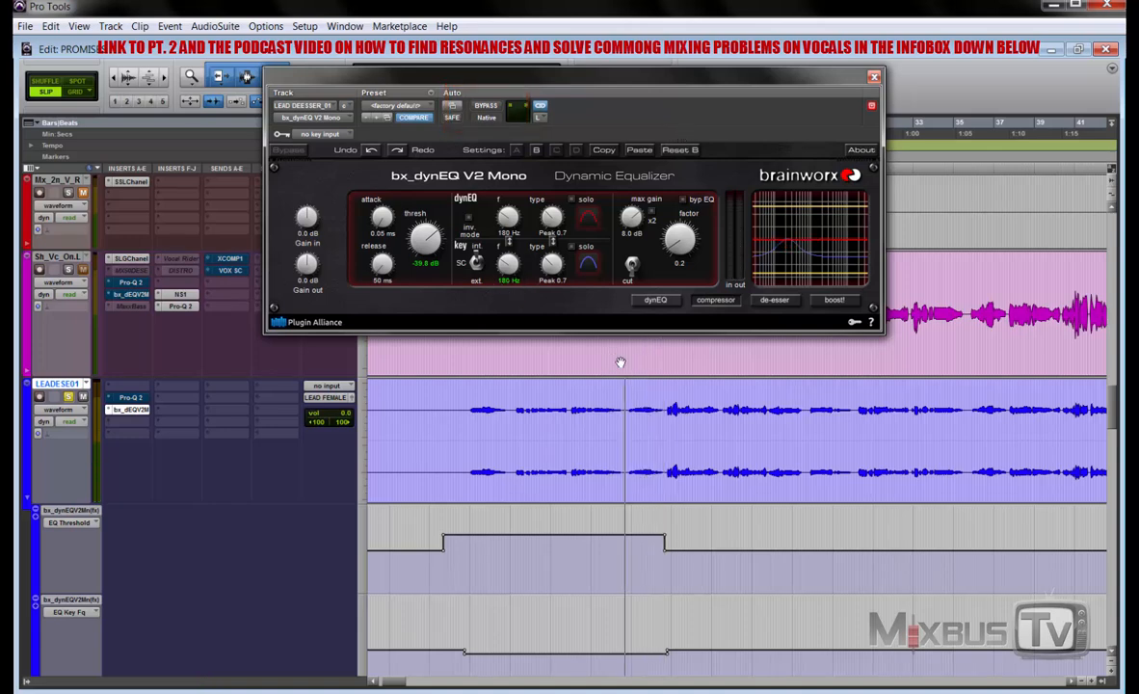
key("space")
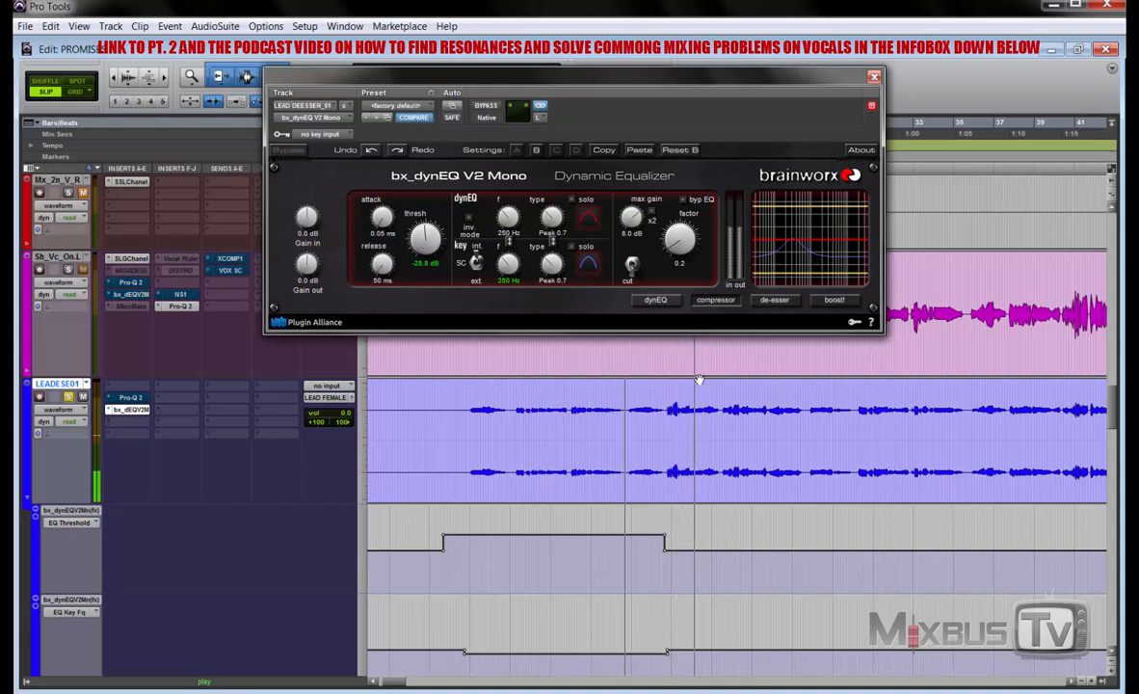
Set the playback start at about bar 35 on LEAD DEESSER, in the louder part after the threshold automation drops
key("r")
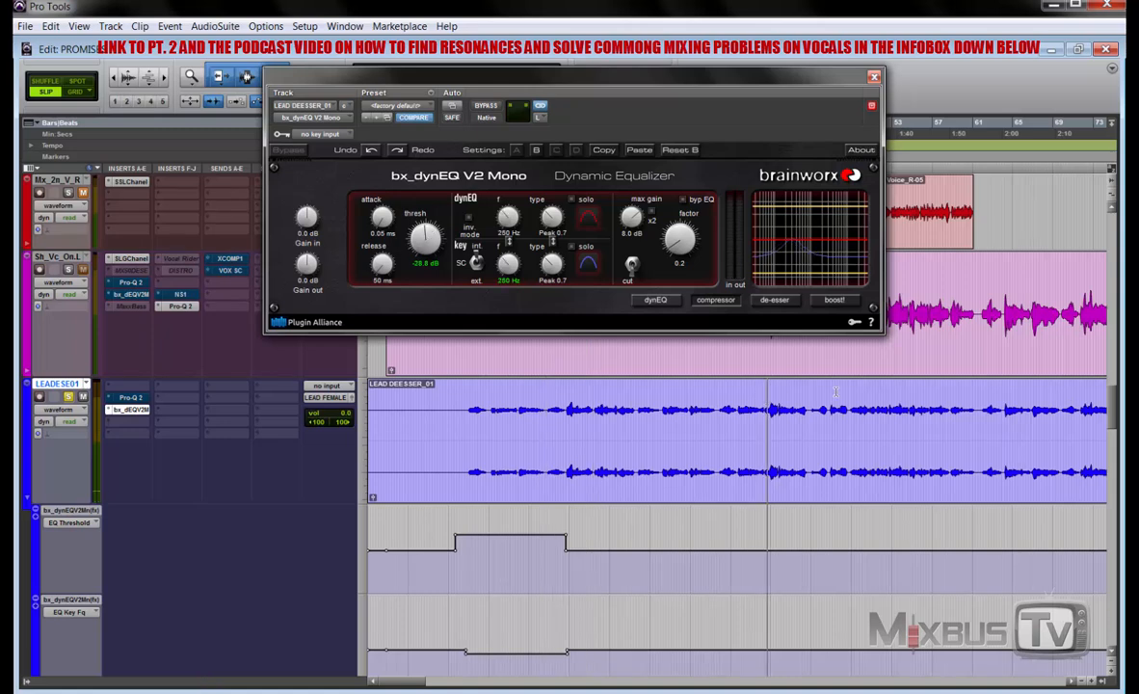
key("r")
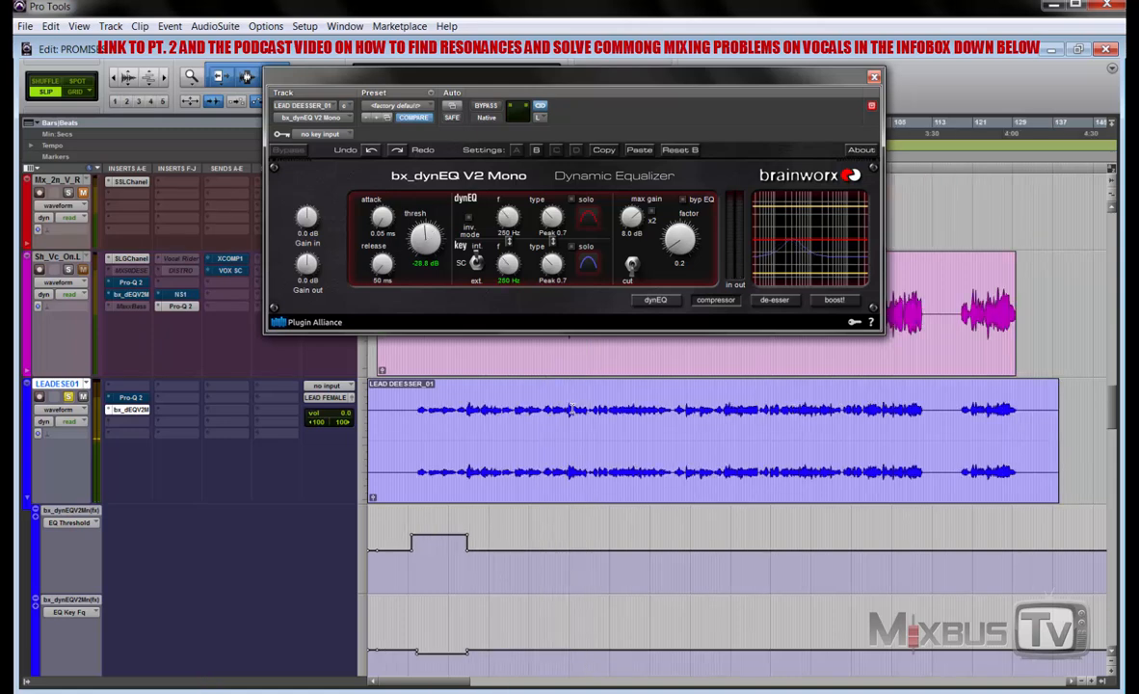
key("t")
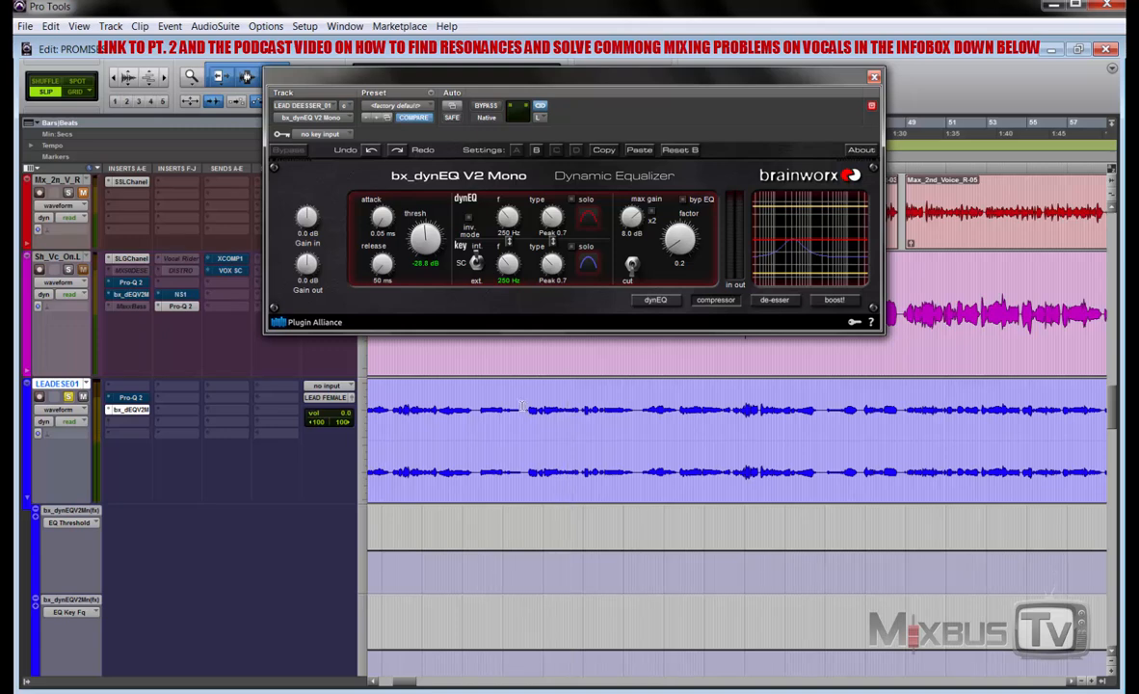
key("r")
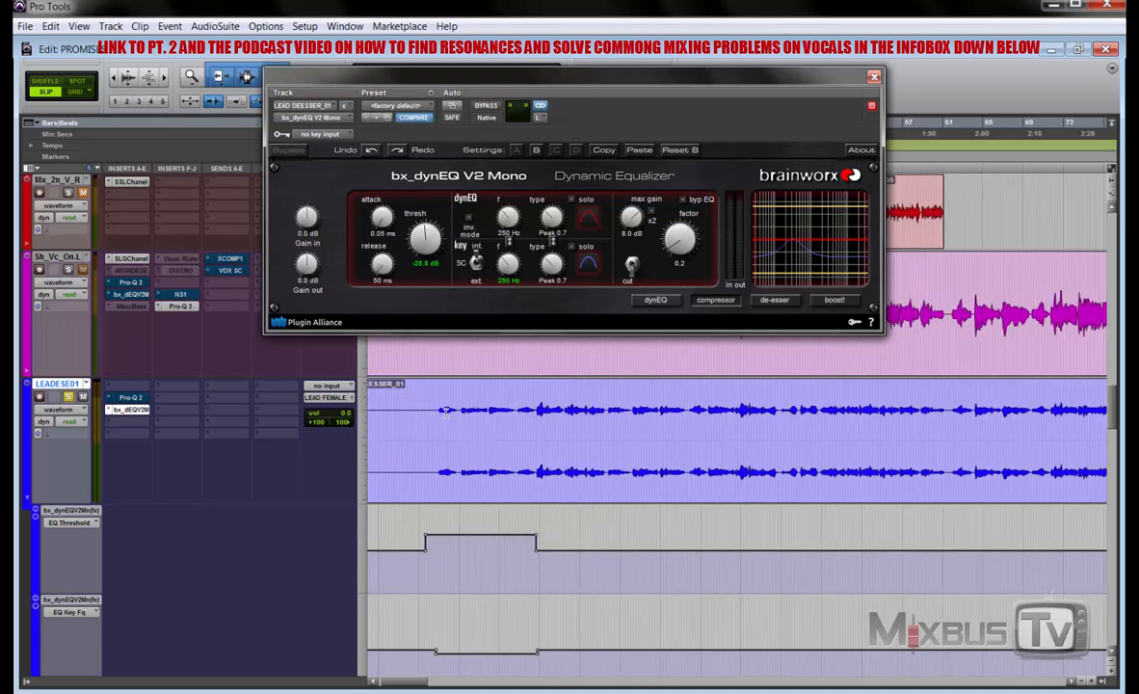
left_click_drag(438, 416, 713, 390)
left_click(686, 397)
Bypass bx_dynEQ V2 on LEAD DEESSER and open the track's Pro-Q 2 insert with its bypass turned off
left_click(129, 409)
left_click(131, 397)
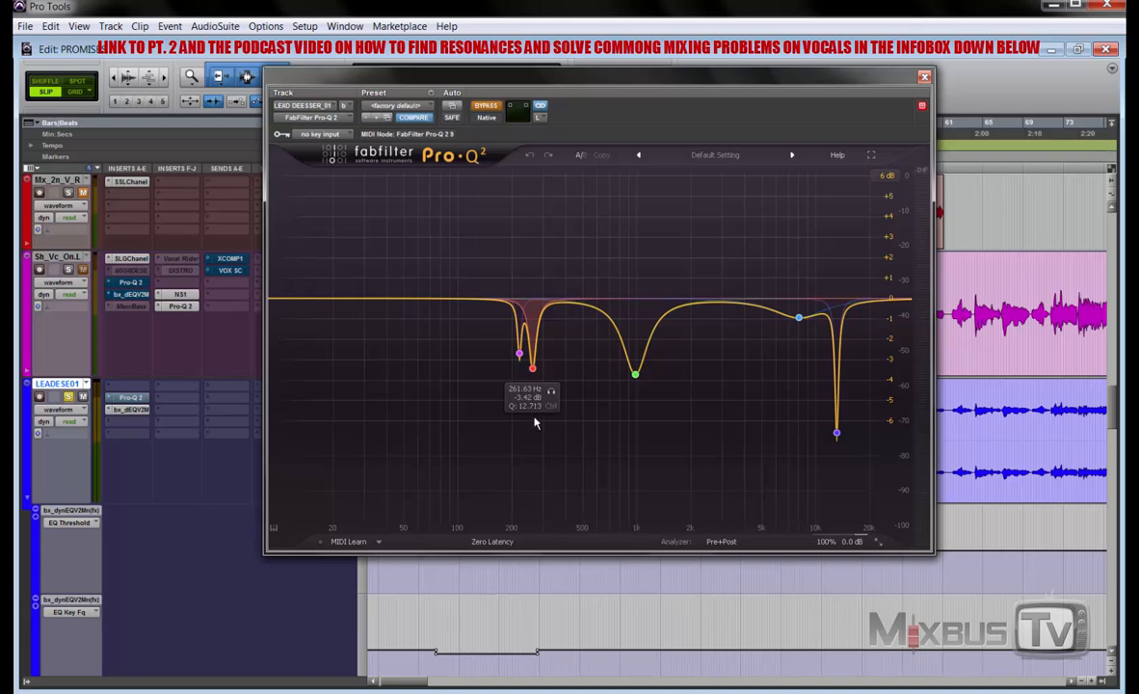
right_click(130, 396)
left_click(137, 403)
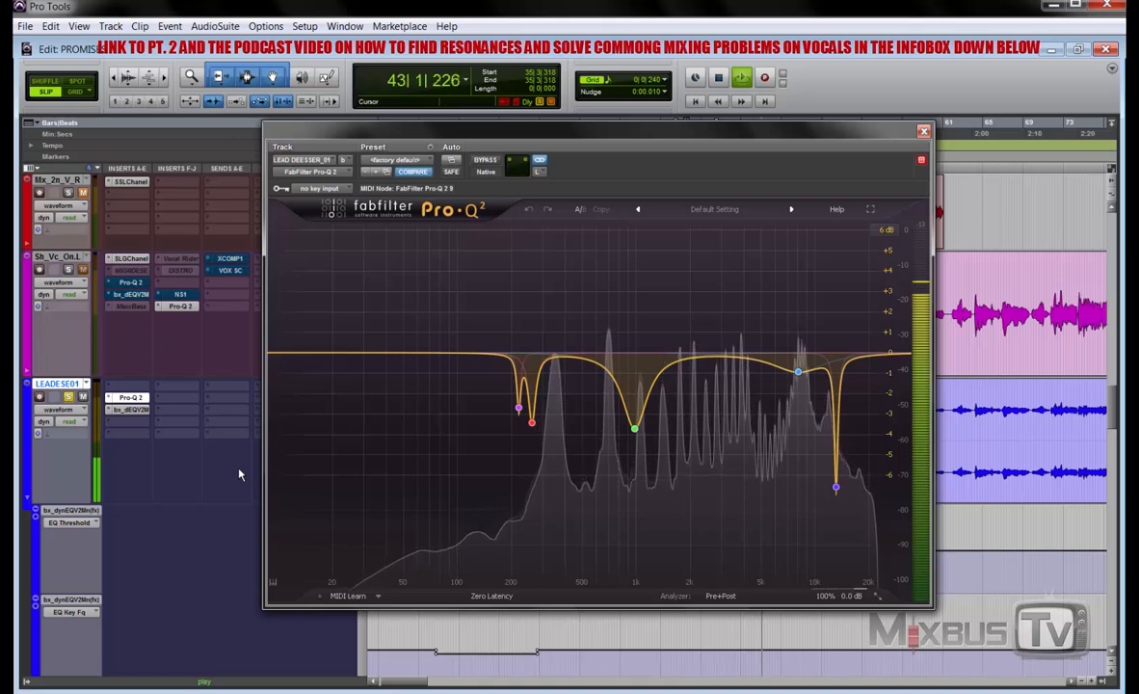
Play the passage from bar 35 and compare Pro-Q 2 active and bypassed
key("space")
key("space")
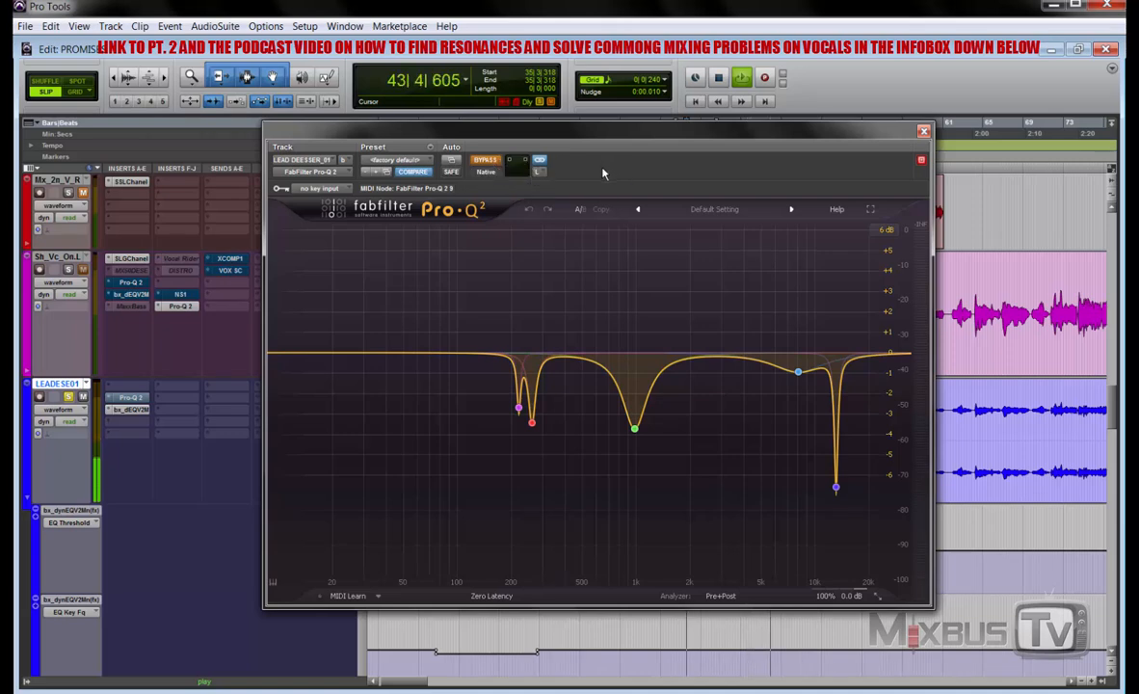
key("space")
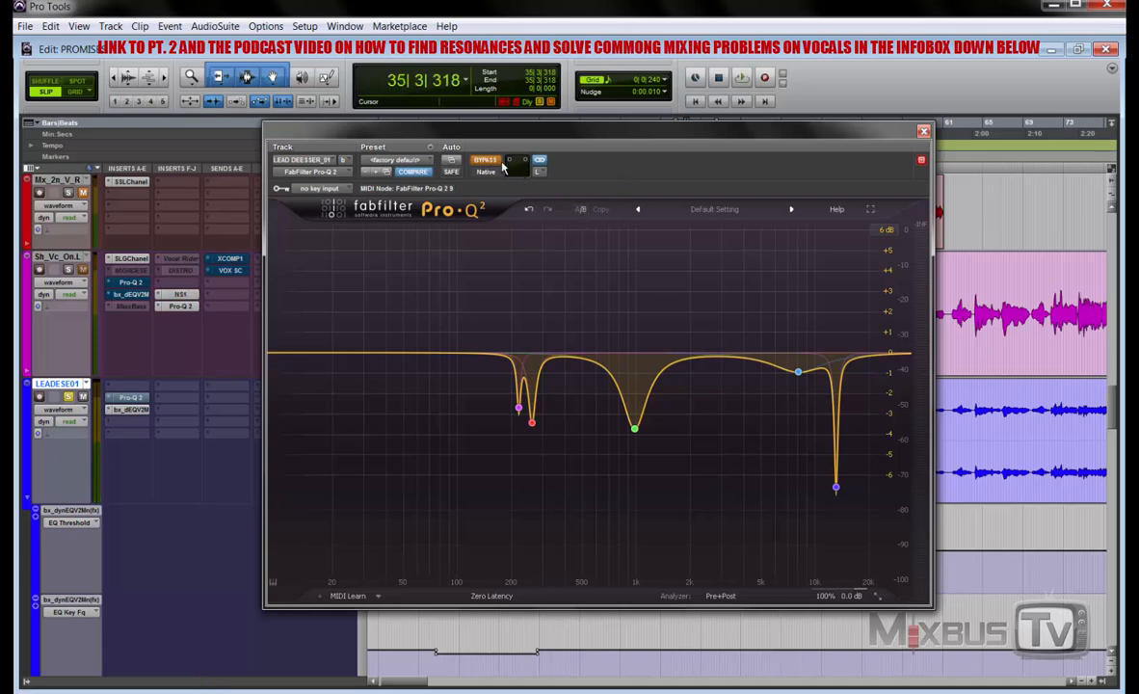
Reactivate Pro-Q 2 with only its narrow 220 Hz cut enabled and all other bands disabled
left_click_drag(859, 520, 532, 335)
left_click(562, 507)
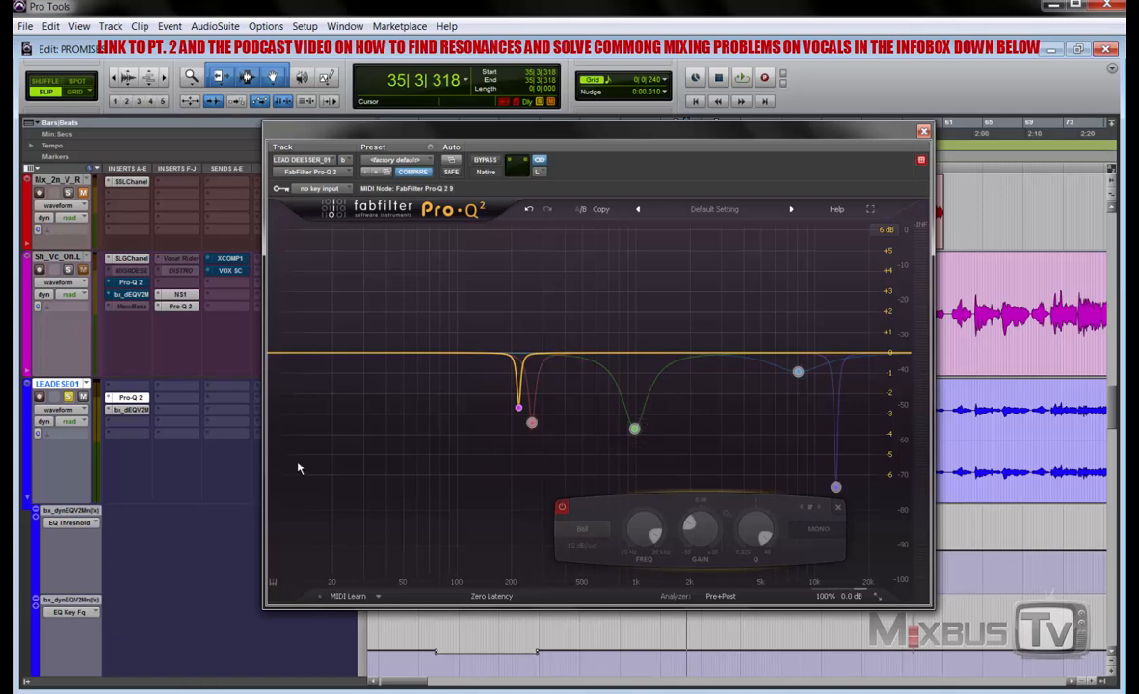
left_click(519, 408)
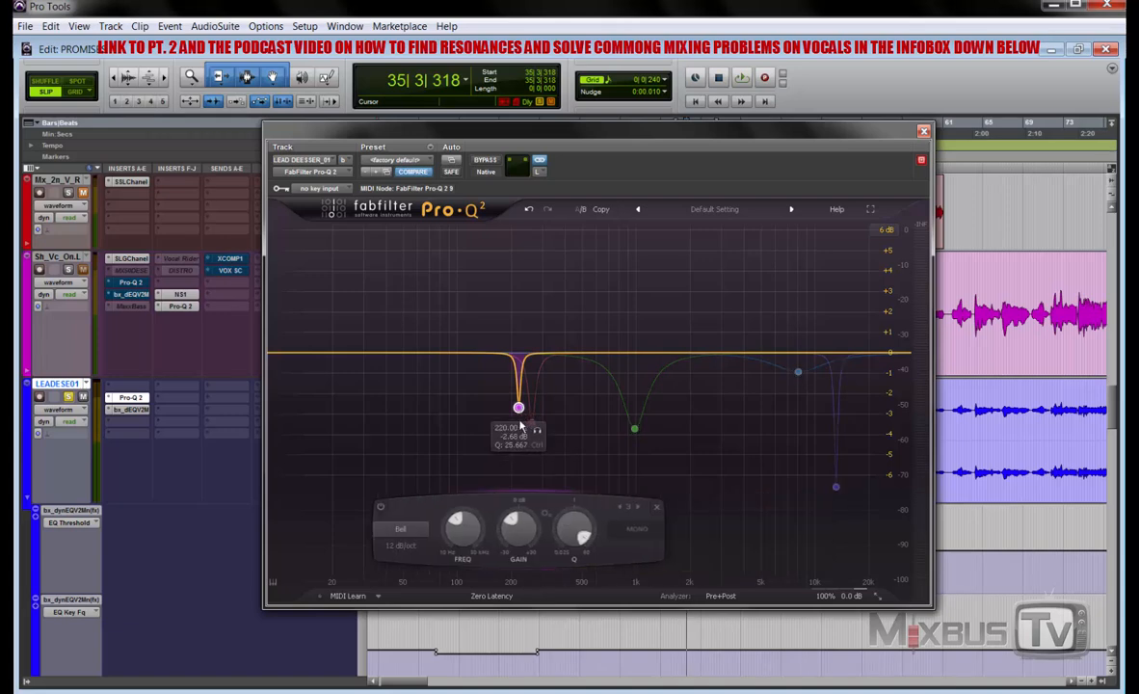
Audition the 220 Hz resonance by strongly boosting its band during playback, and undo the boost
key("space")
left_click_drag(521, 519, 521, 473)
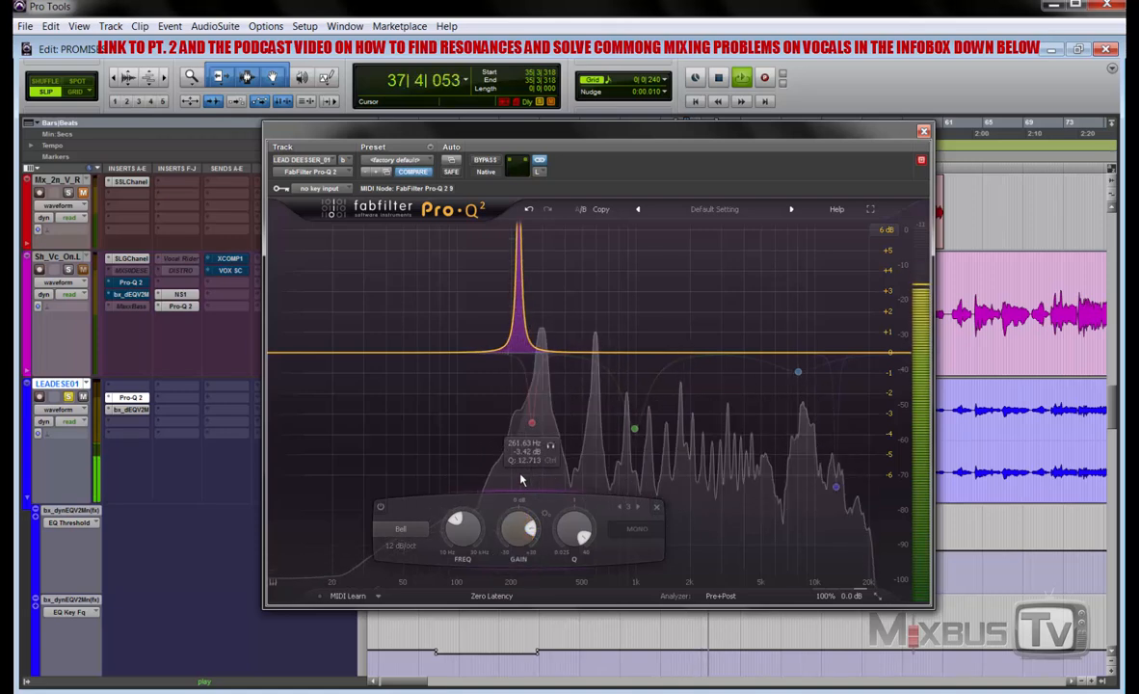
key("space")
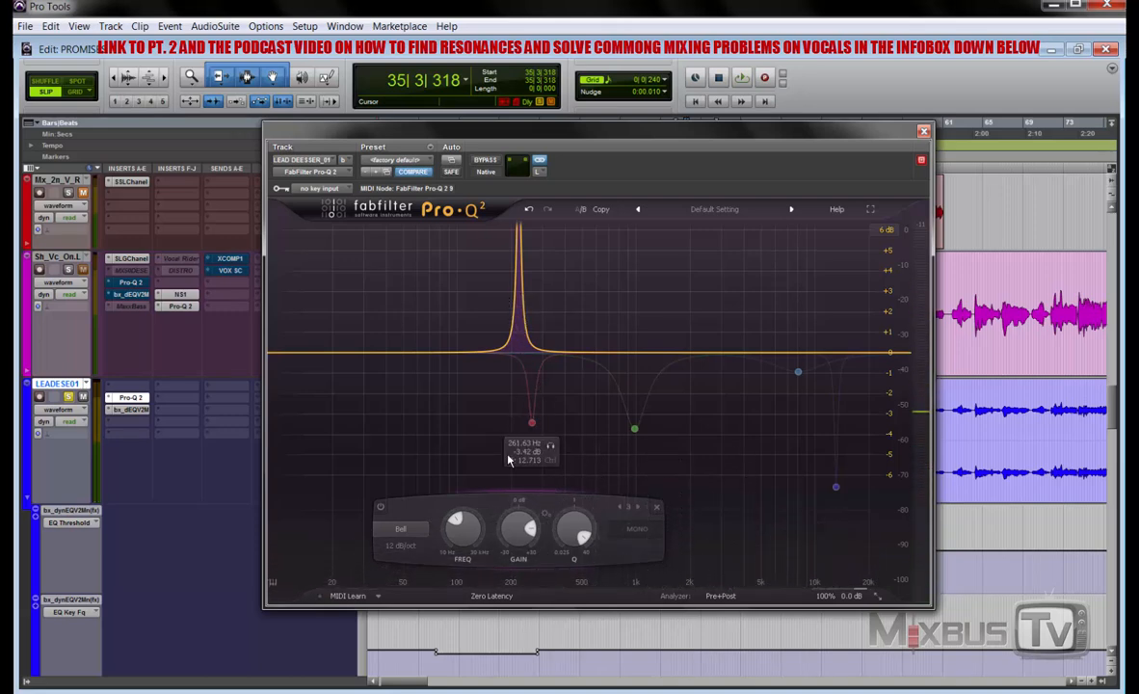
key("space")
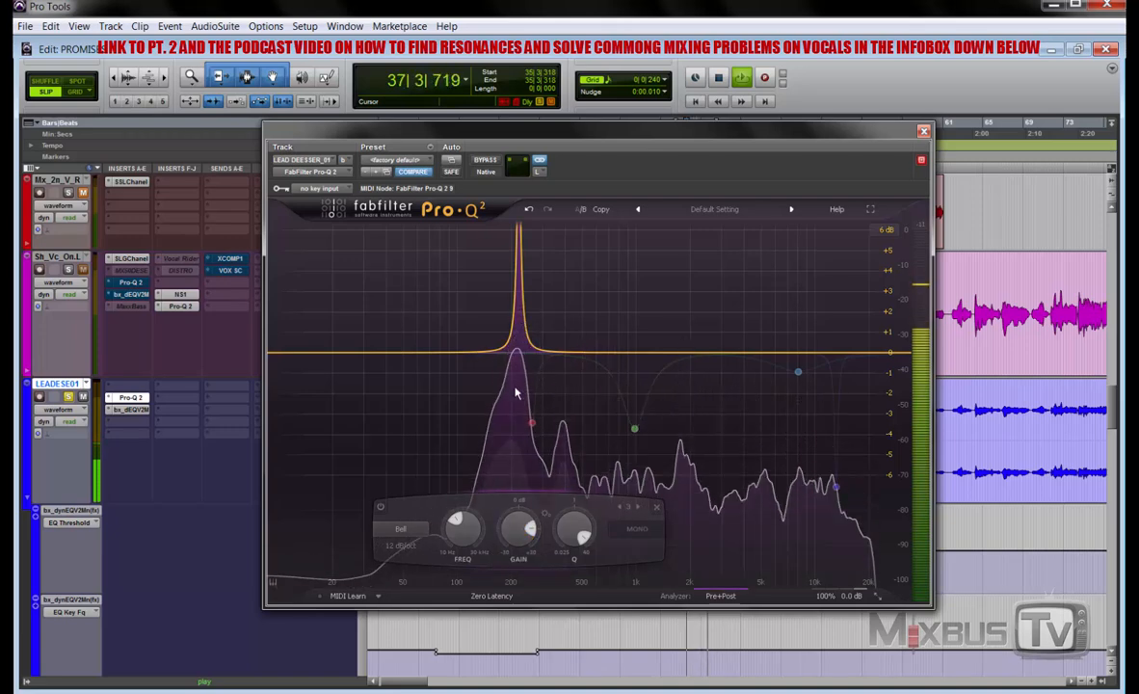
key("space")
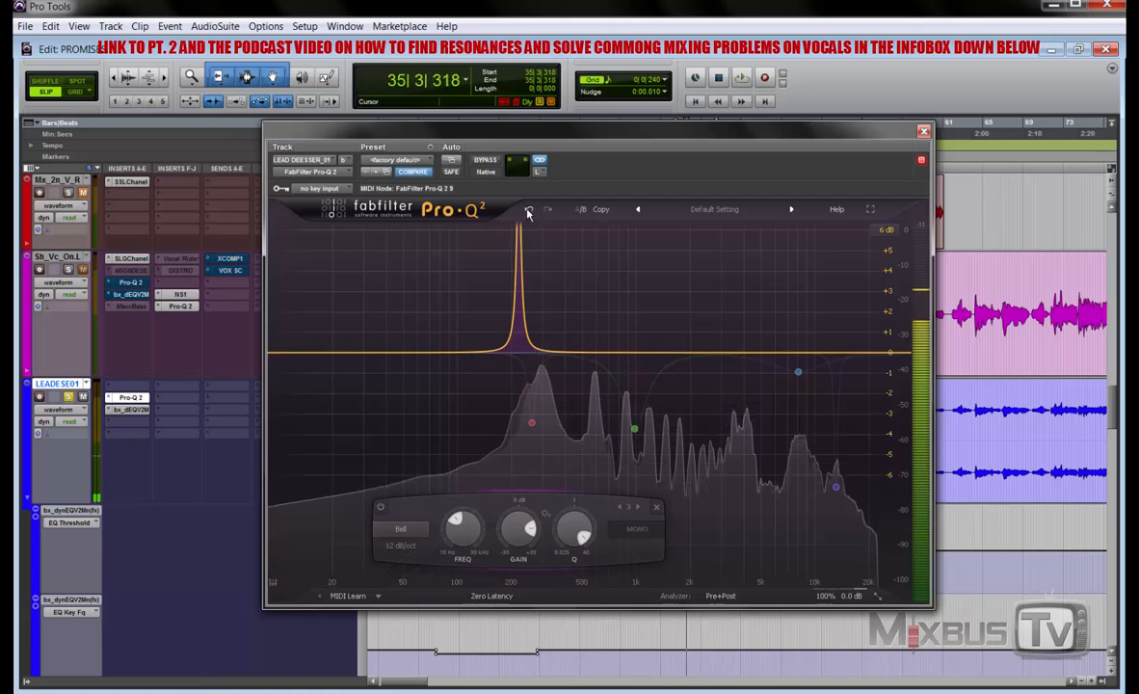
left_click(528, 210)
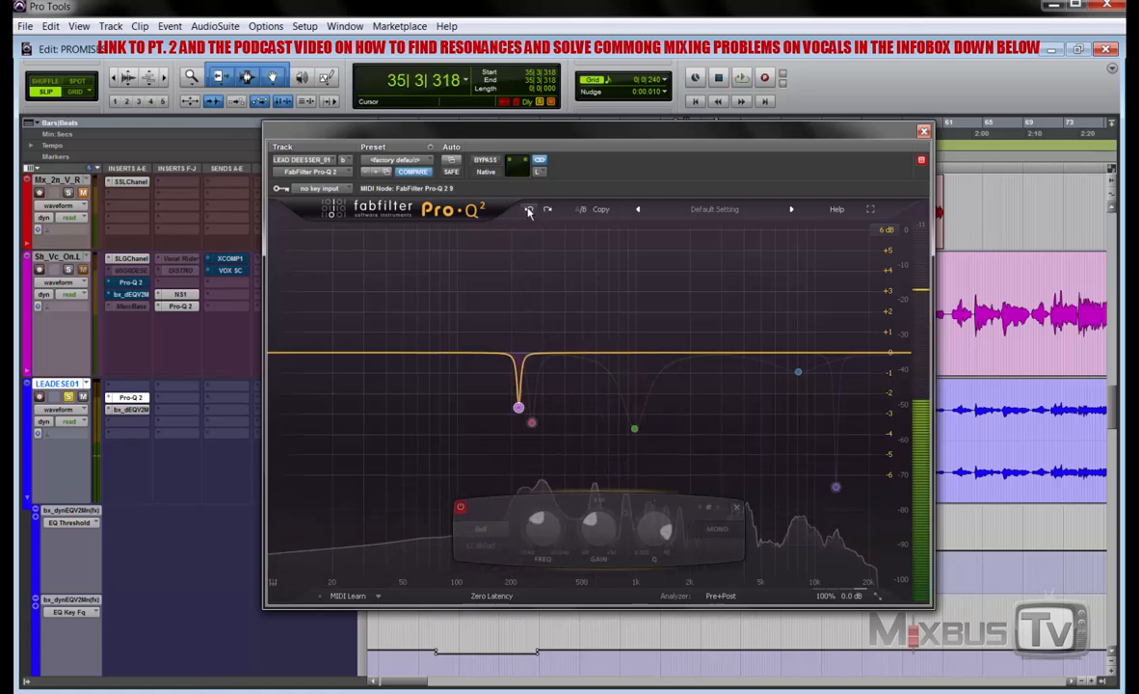
Enable the 261.63 Hz band, audition its resonance with the gain boosted to +19.26 dB, and undo the boost
left_click(533, 424)
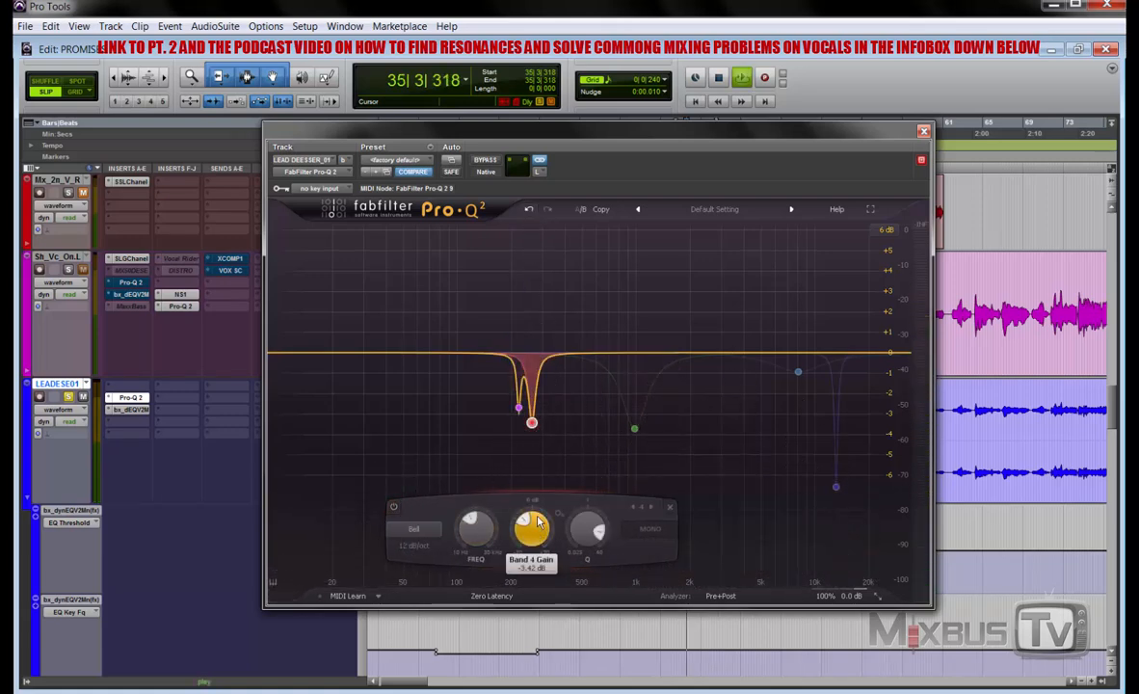
left_click_drag(530, 530, 542, 458)
key("space")
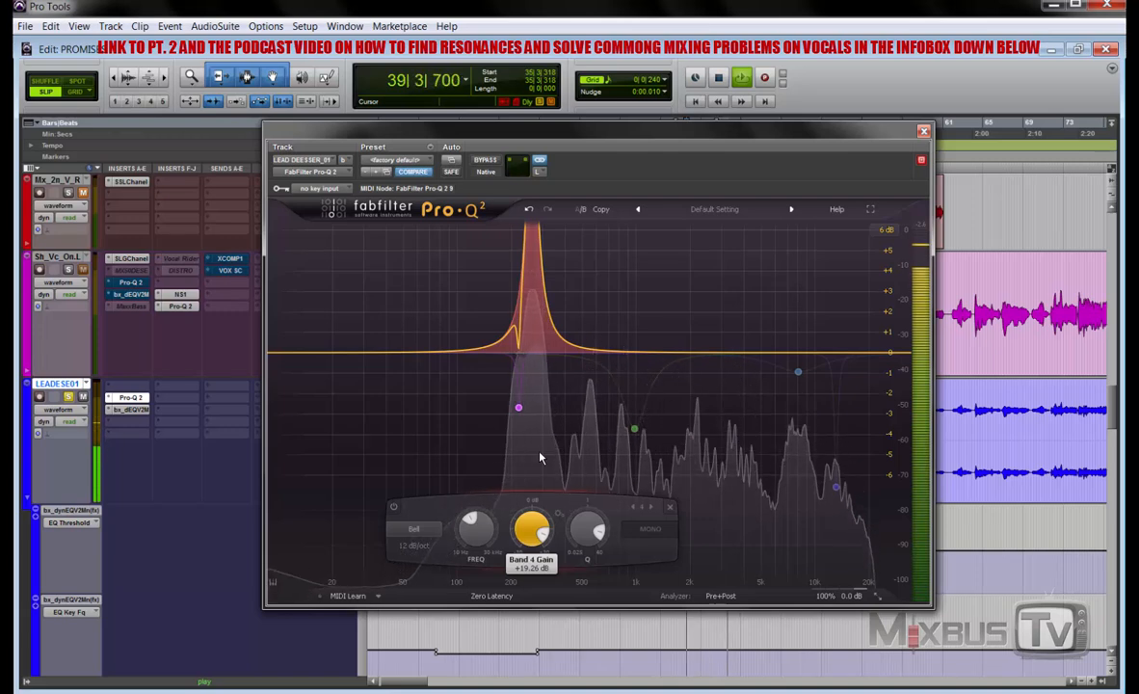
key("space")
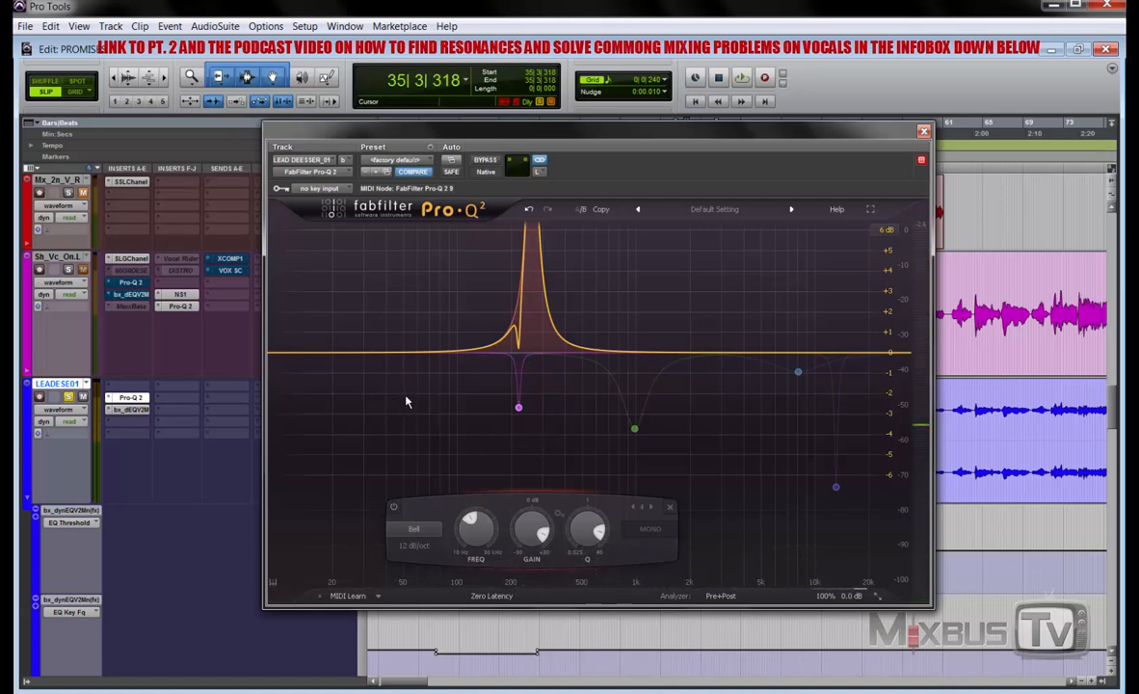
mouse_move(499, 438)
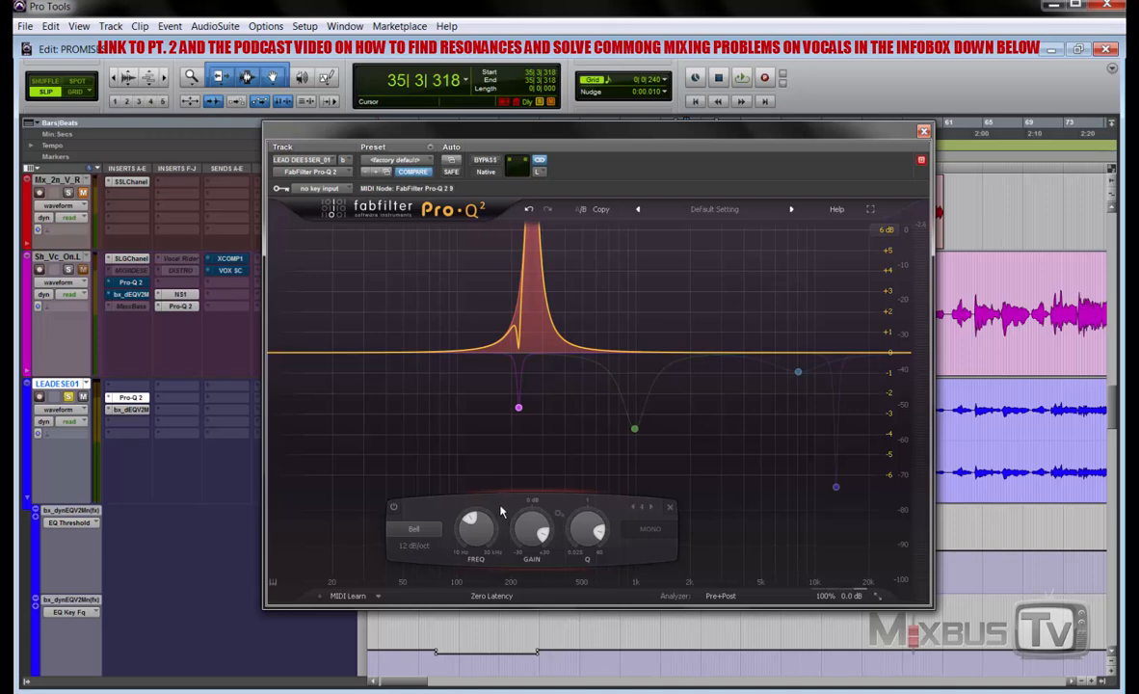
key("space")
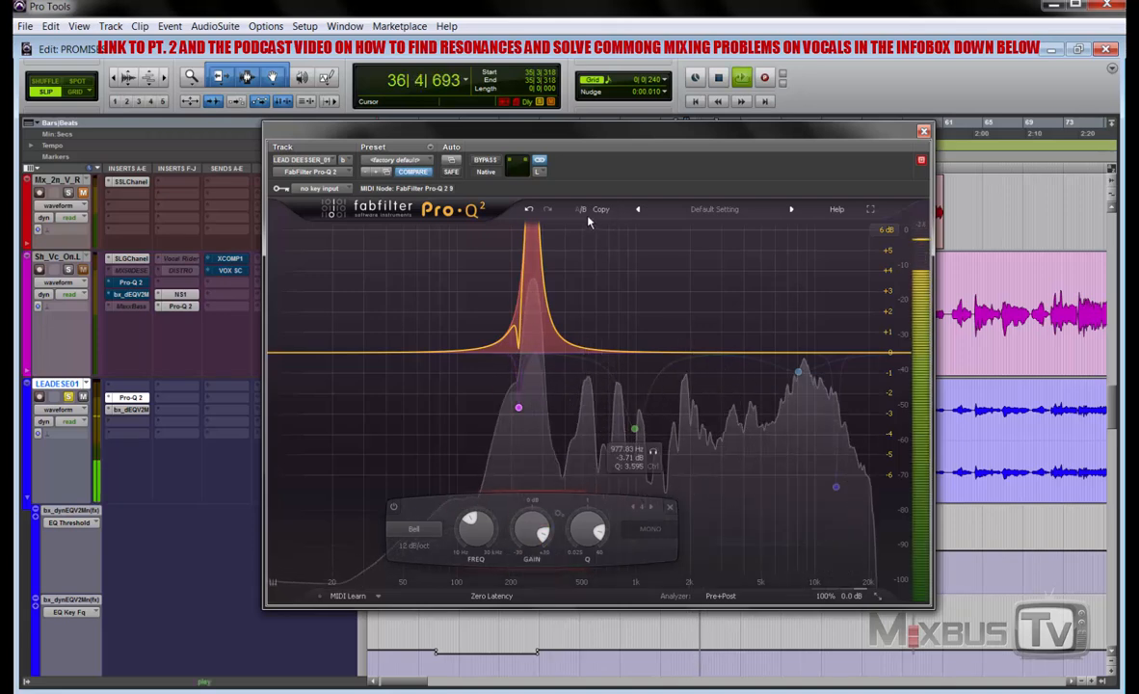
key("space")
left_click(531, 210)
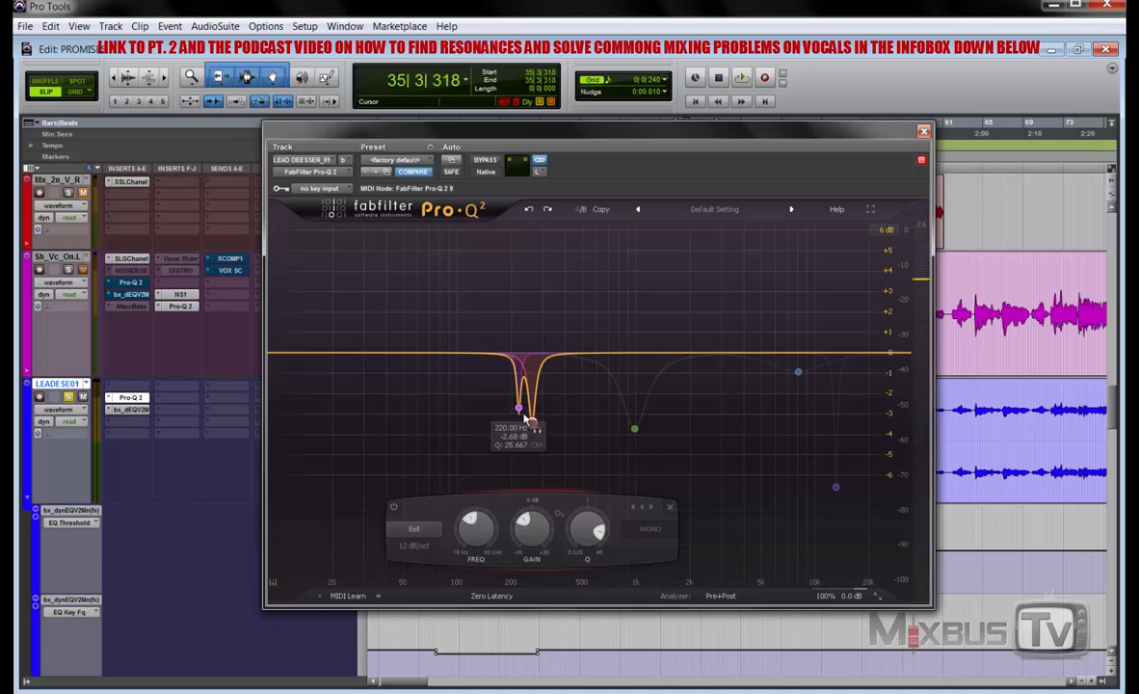
Enable the 977.83 Hz band, audition its resonance with the gain boosted to +9.53 dB, and undo the boost
left_click(635, 431)
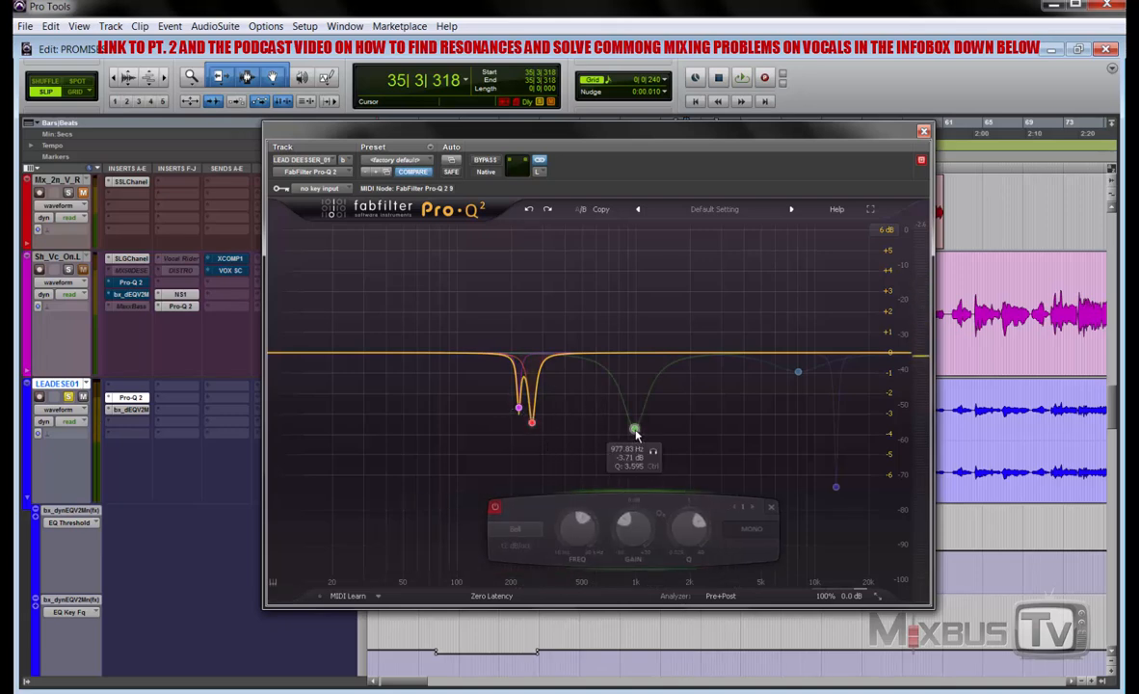
left_click(498, 509)
key("space")
left_click_drag(632, 525, 631, 471)
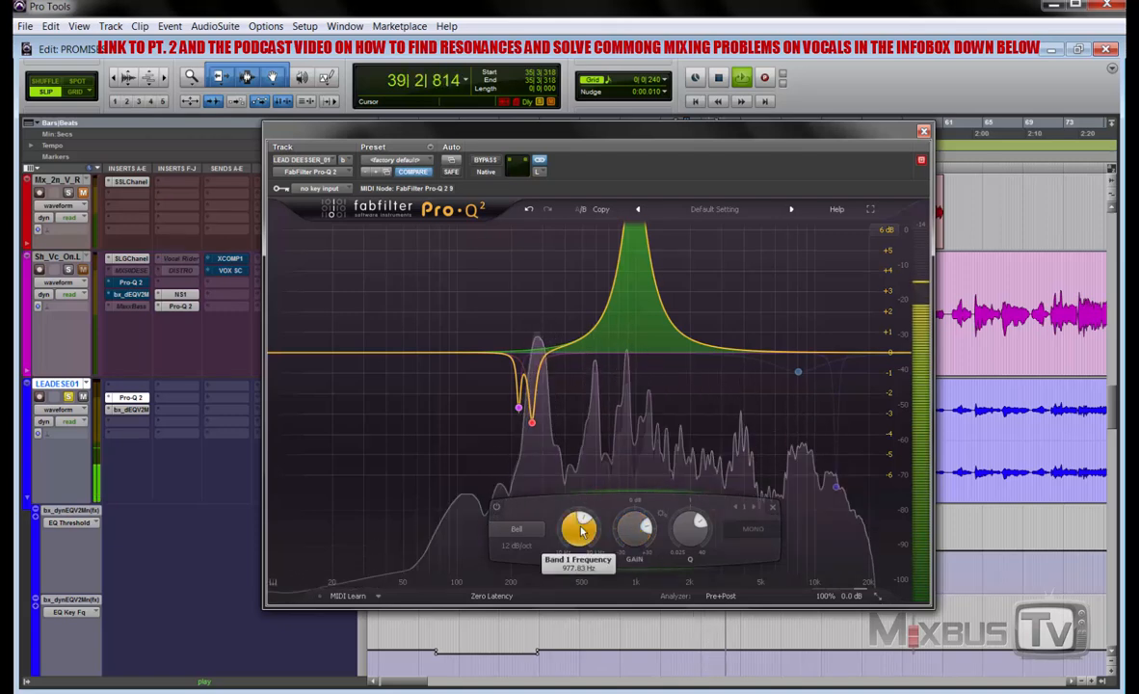
key("space")
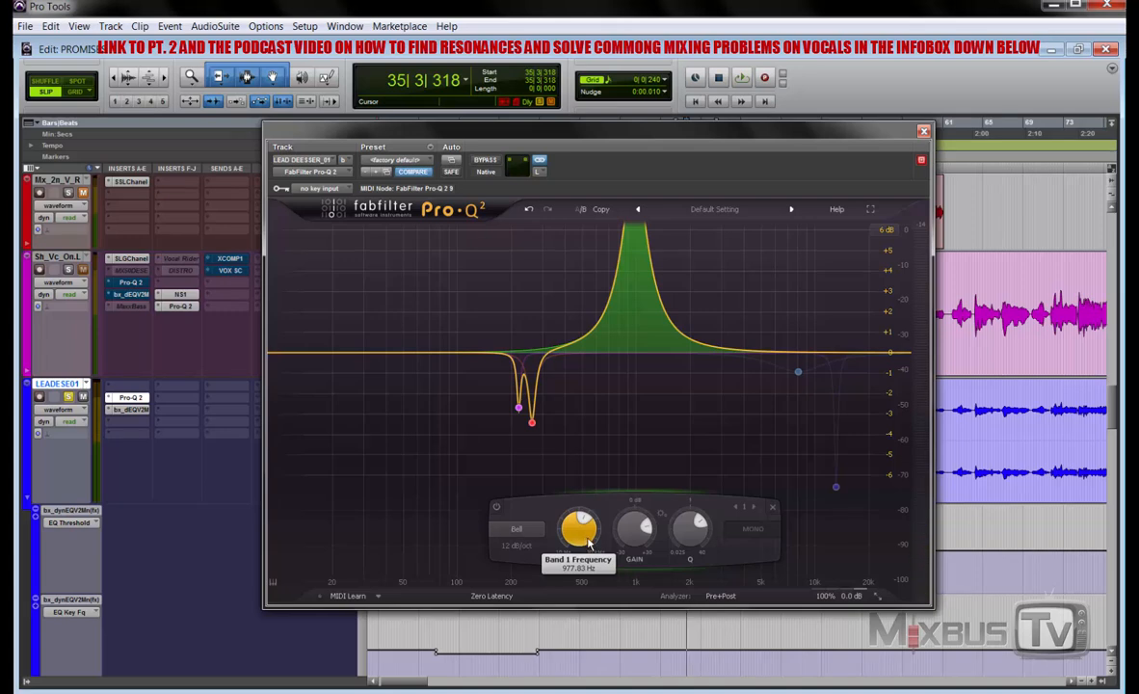
key("space")
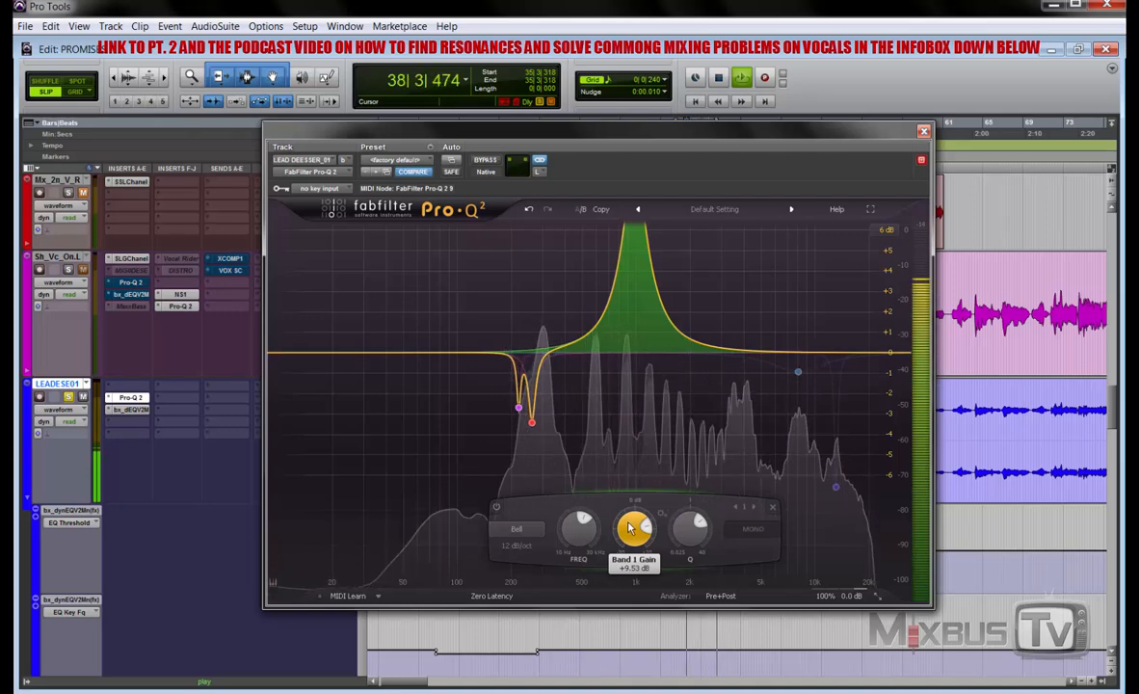
left_click(529, 211)
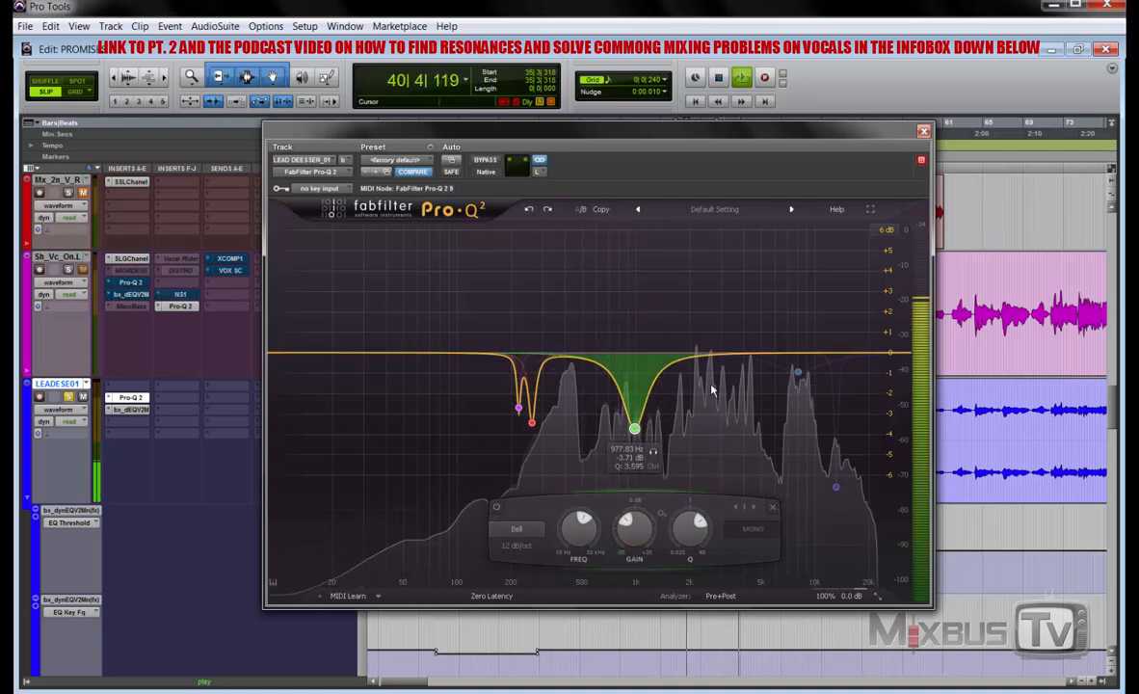
key("space")
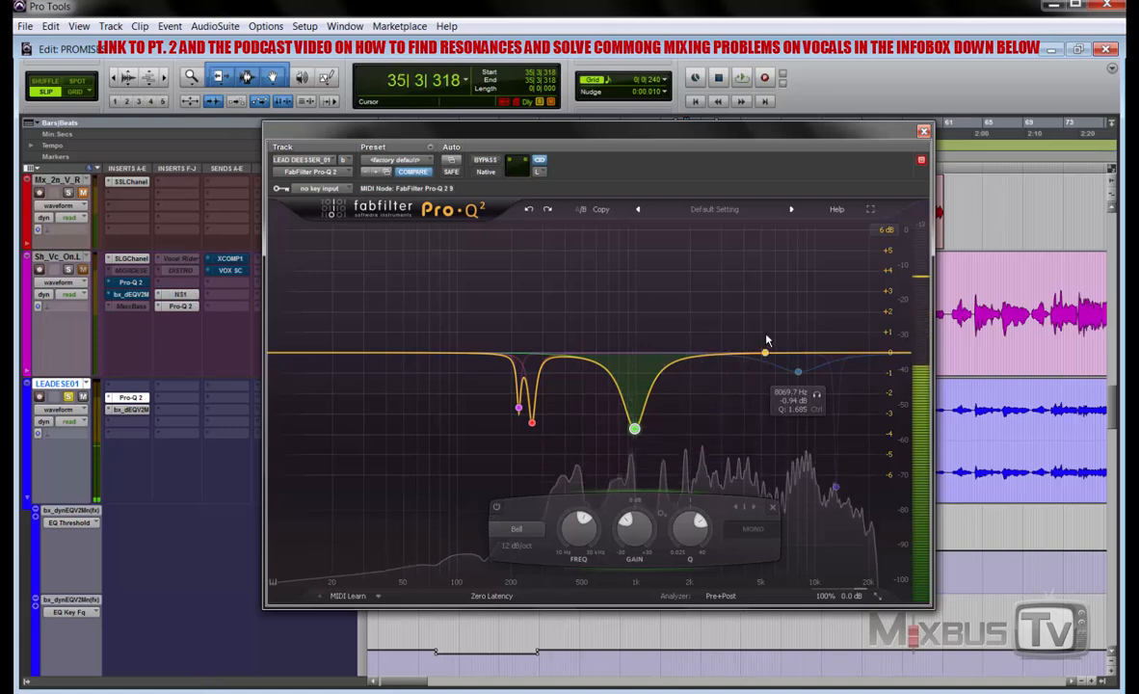
Enable the 8069.7 Hz band, audition it strongly boosted during playback, and undo the boost
left_click_drag(761, 321, 811, 420)
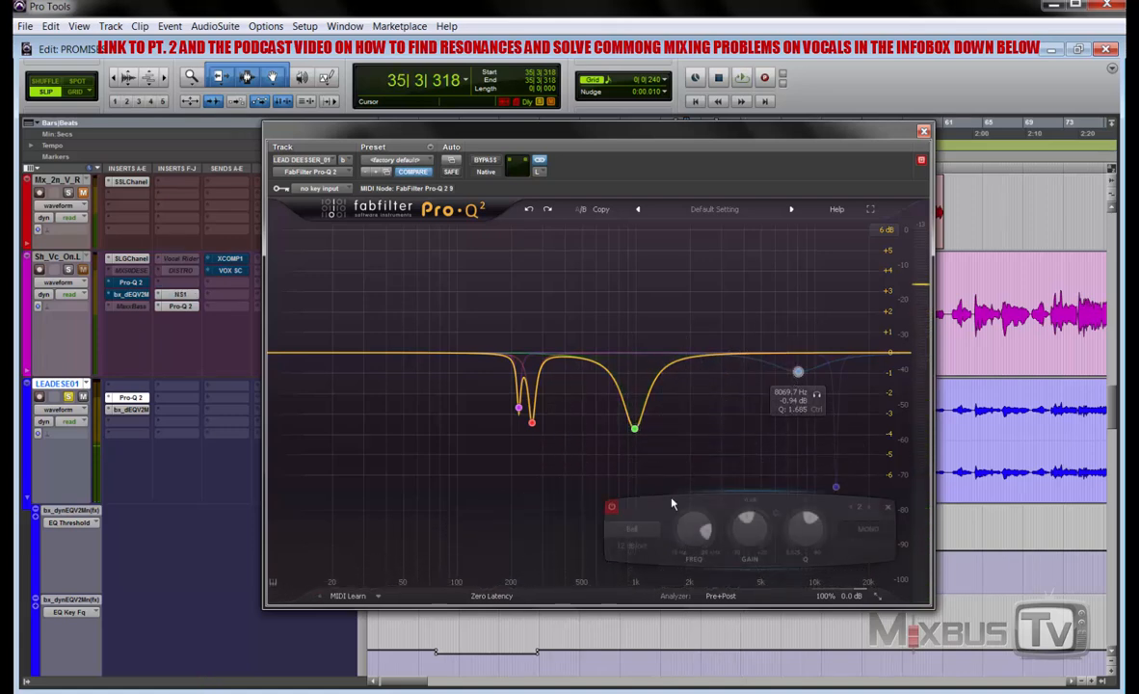
left_click(612, 506)
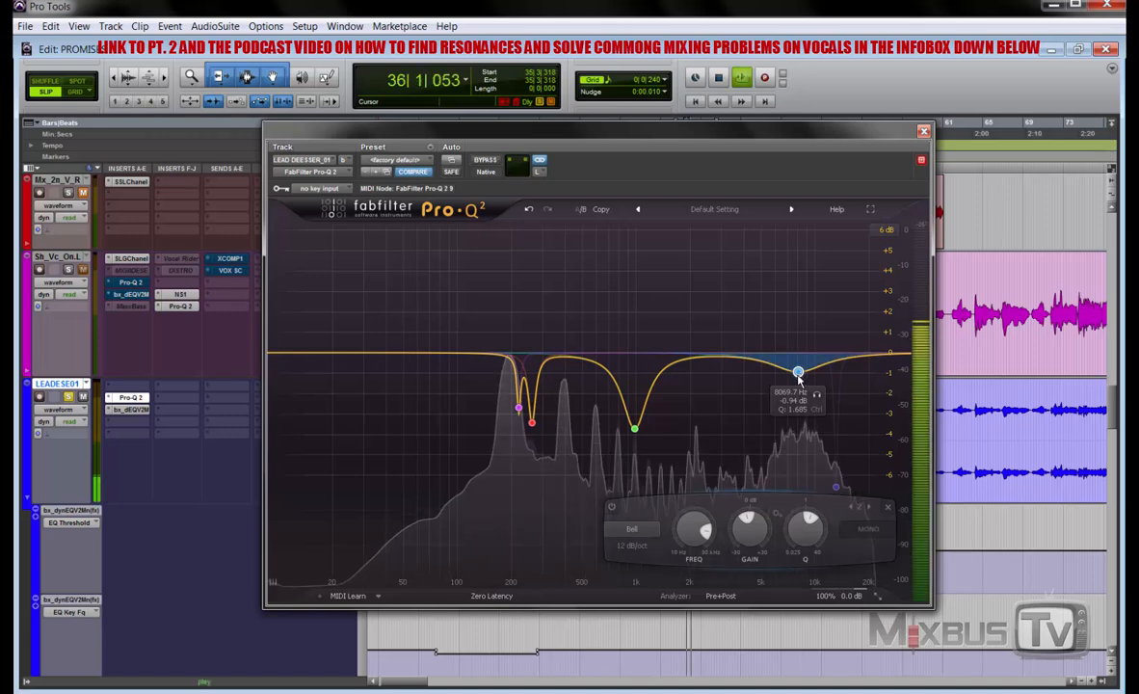
left_click_drag(749, 529, 753, 473)
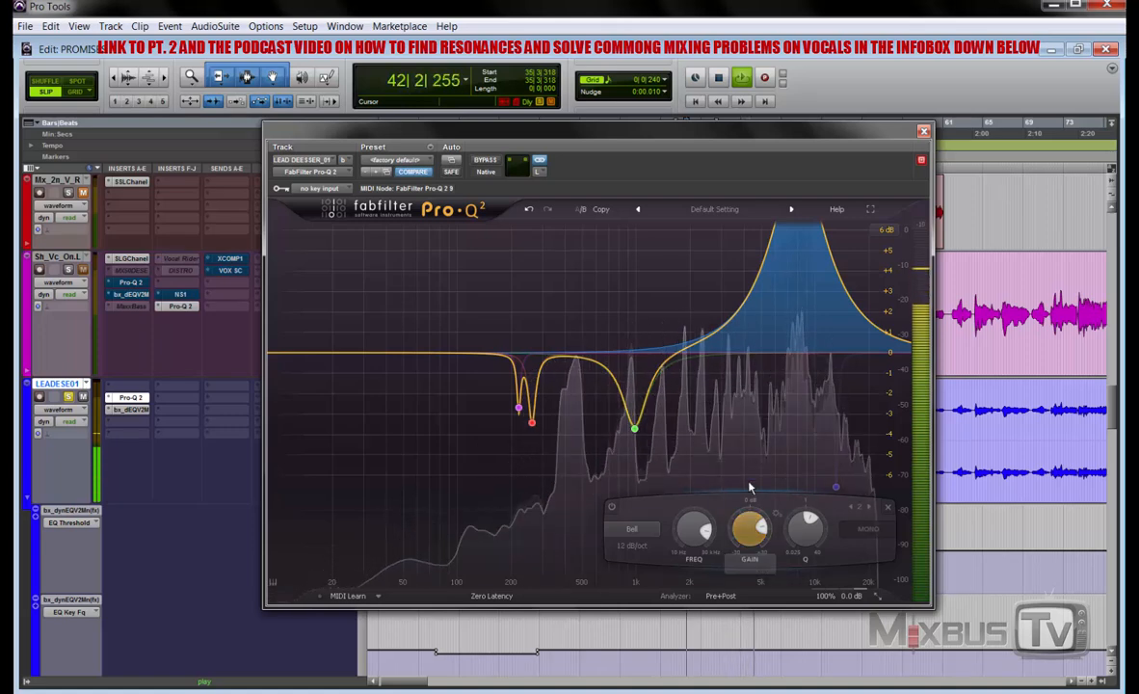
key("space")
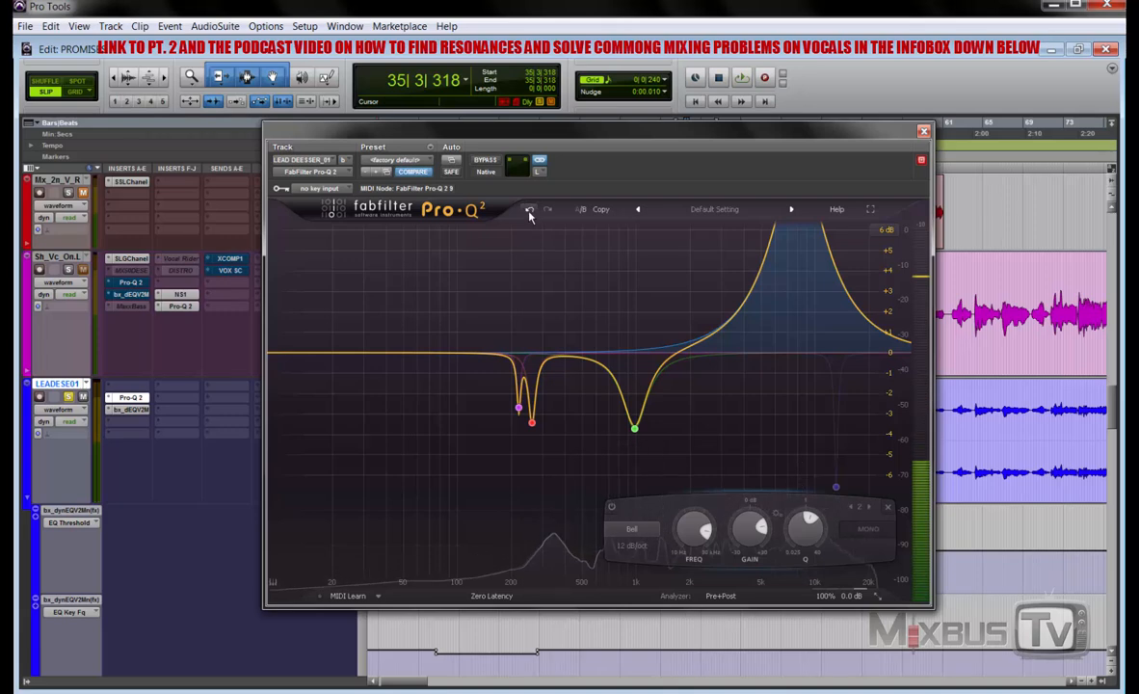
left_click(529, 212)
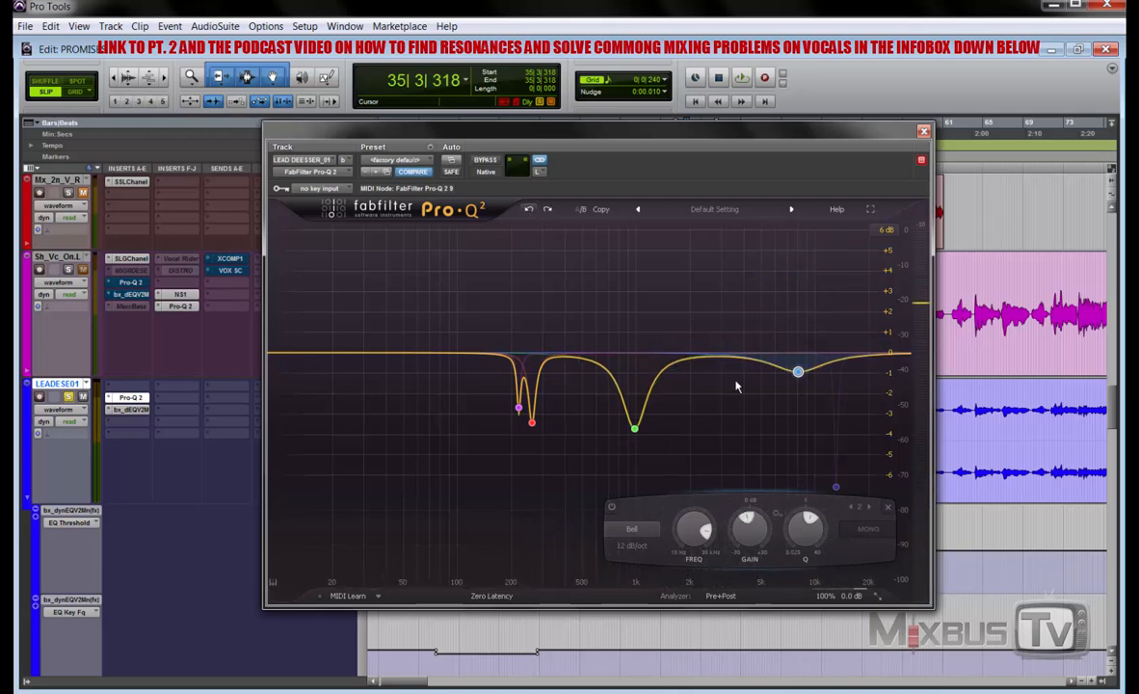
mouse_move(800, 377)
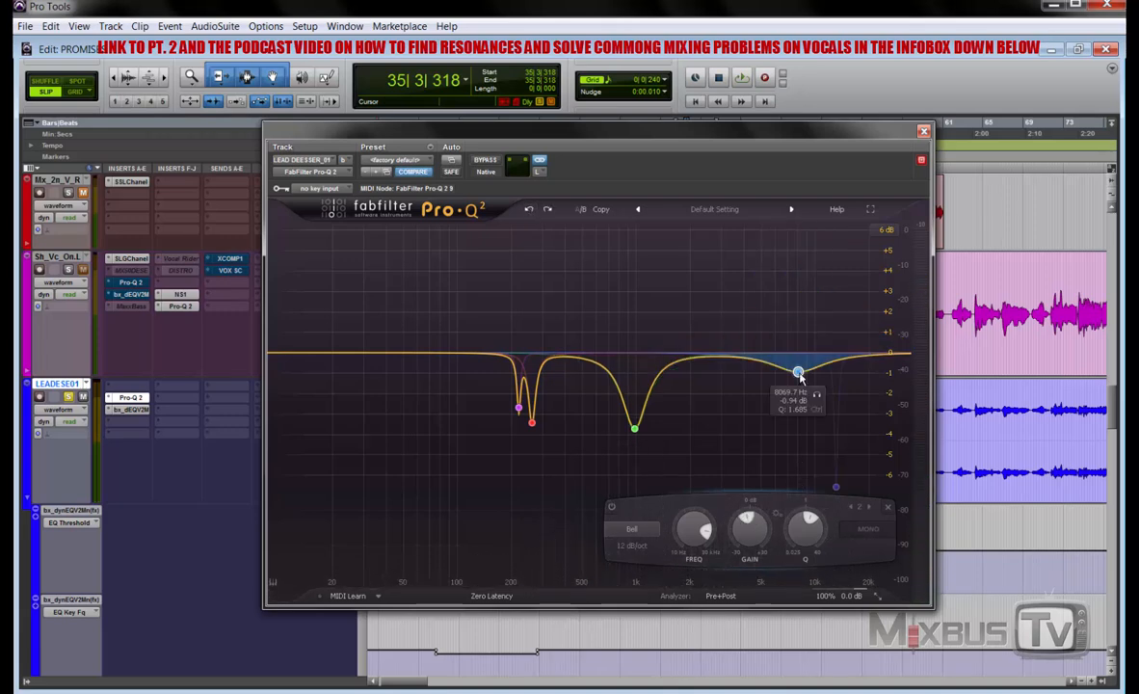
Enable the 13093 Hz band and audition its resonance with the gain strongly boosted during playback
mouse_move(636, 432)
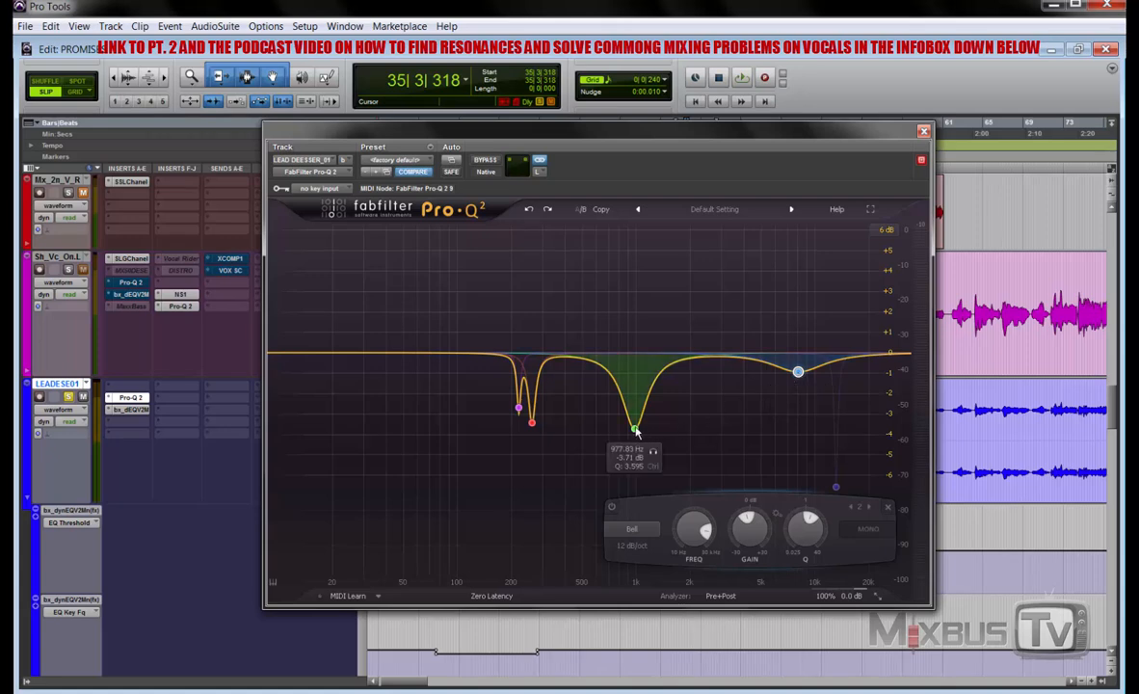
mouse_move(534, 427)
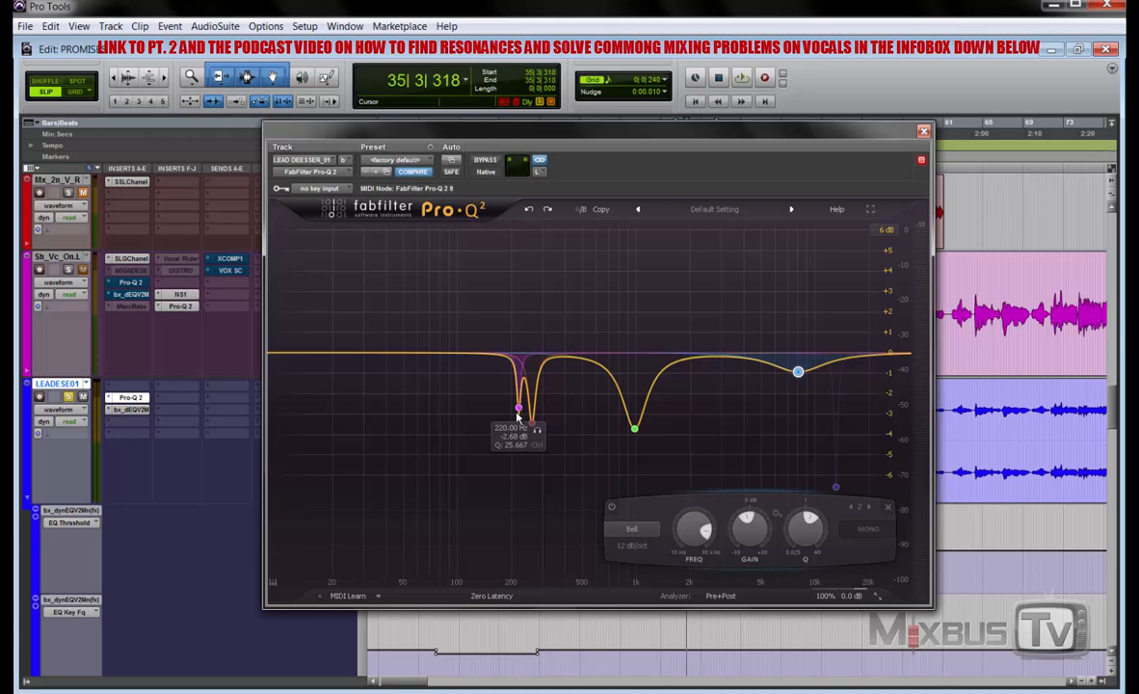
left_click(836, 488)
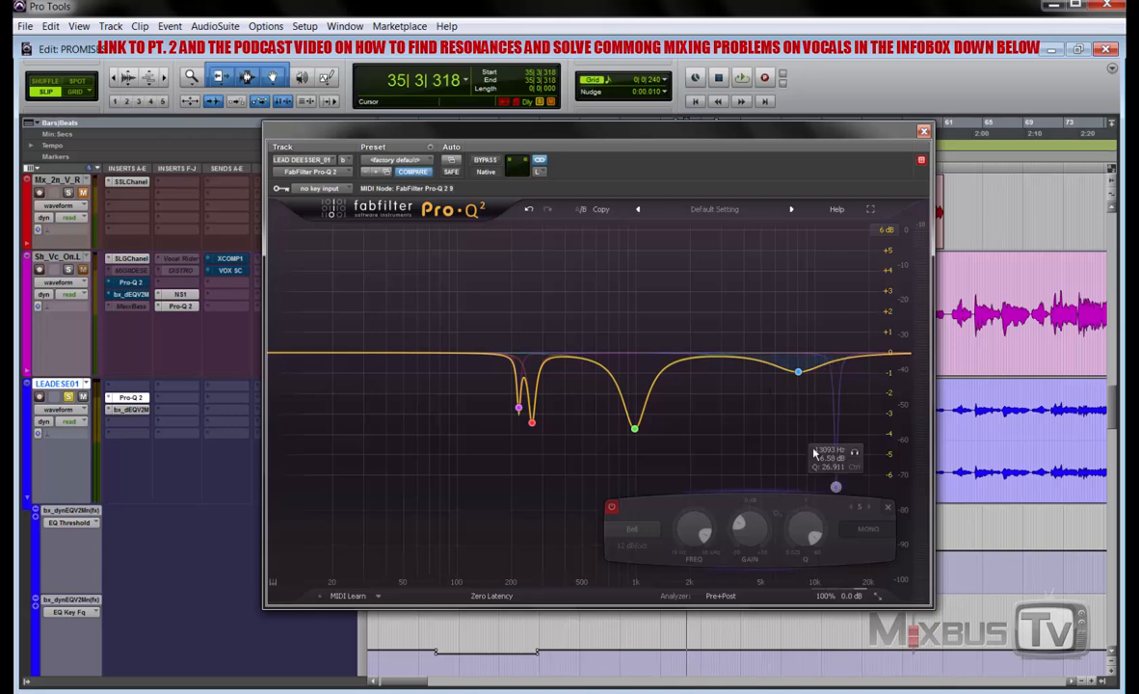
left_click(613, 508)
key("space")
left_click_drag(759, 534, 759, 403)
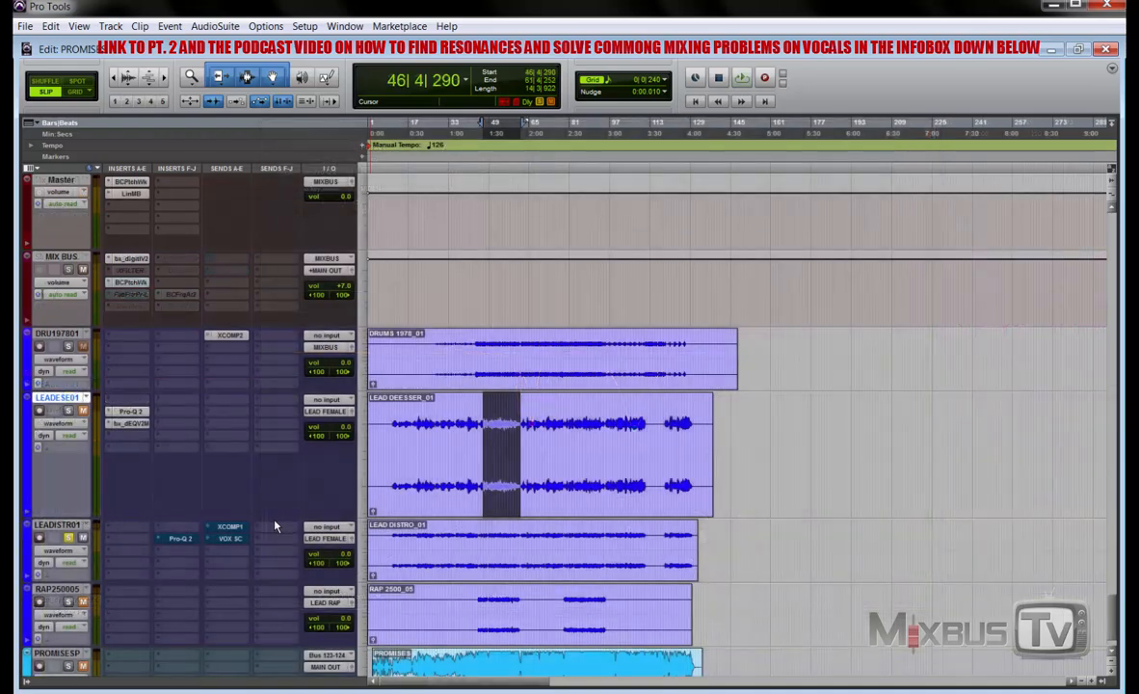
Reduce the LEAD DEESSER track's height, and compare its playback with the LEAD DISTRO track using solo and mute
left_click_drag(272, 517, 276, 464)
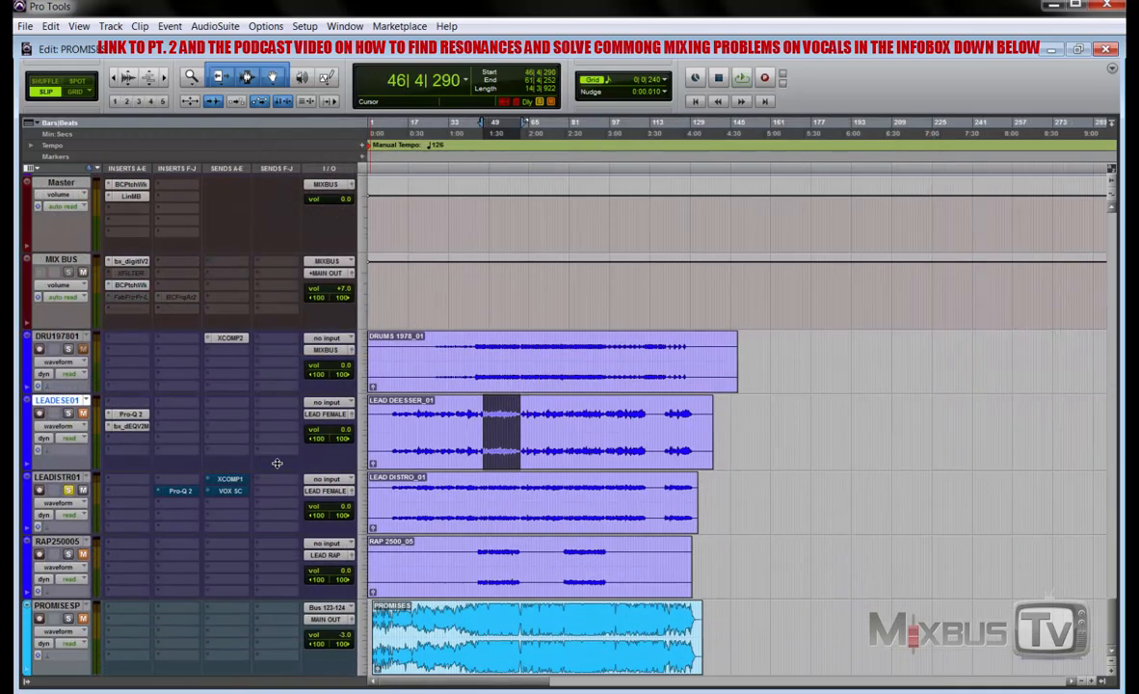
key("space")
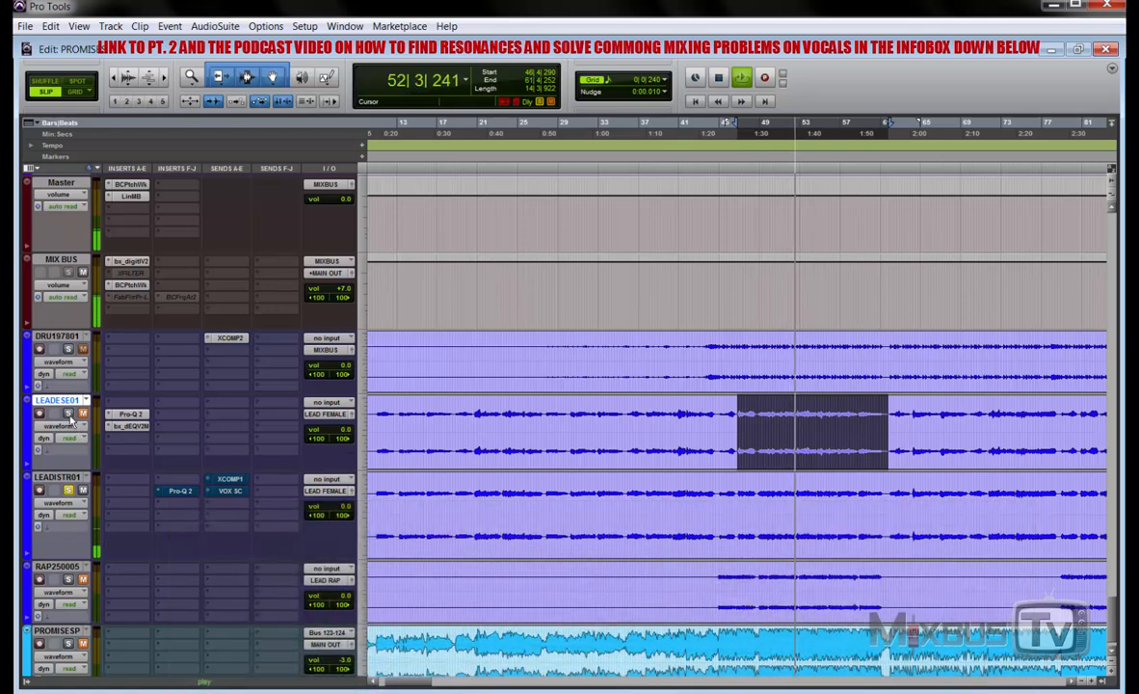
key("space")
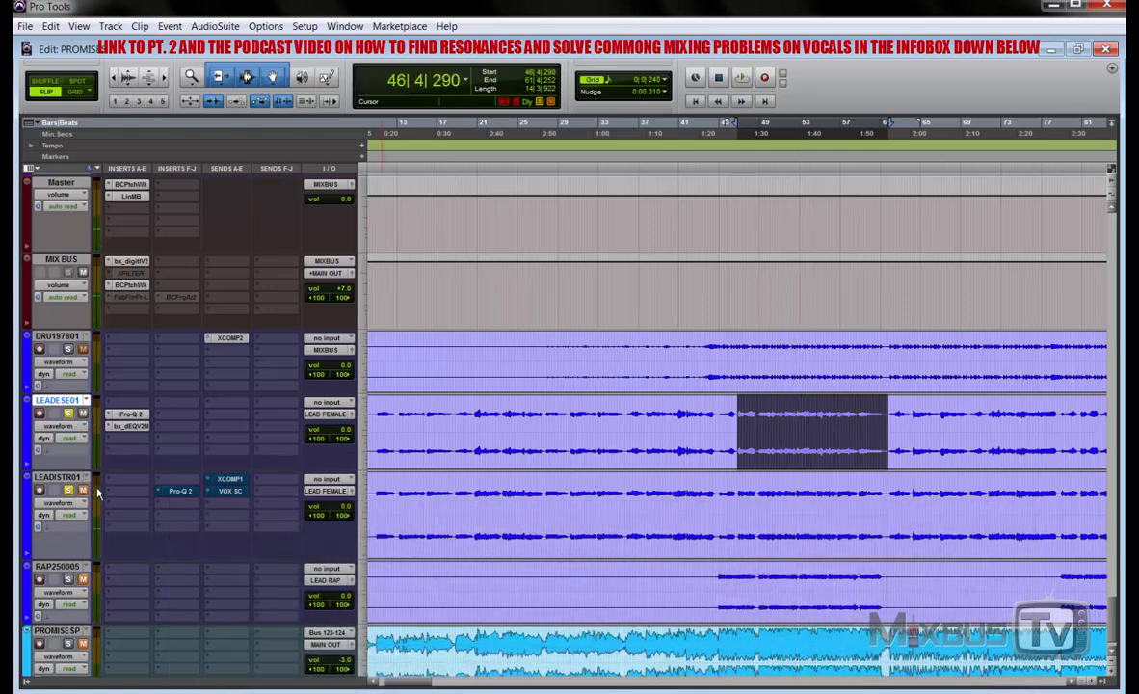
key("space")
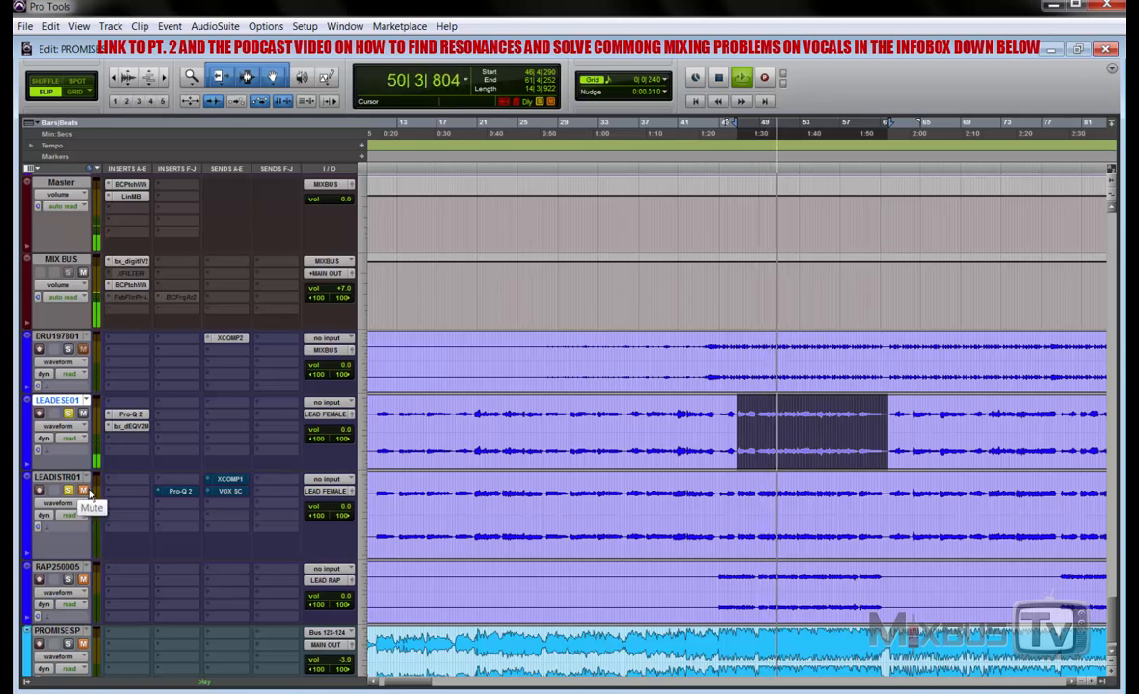
key("space")
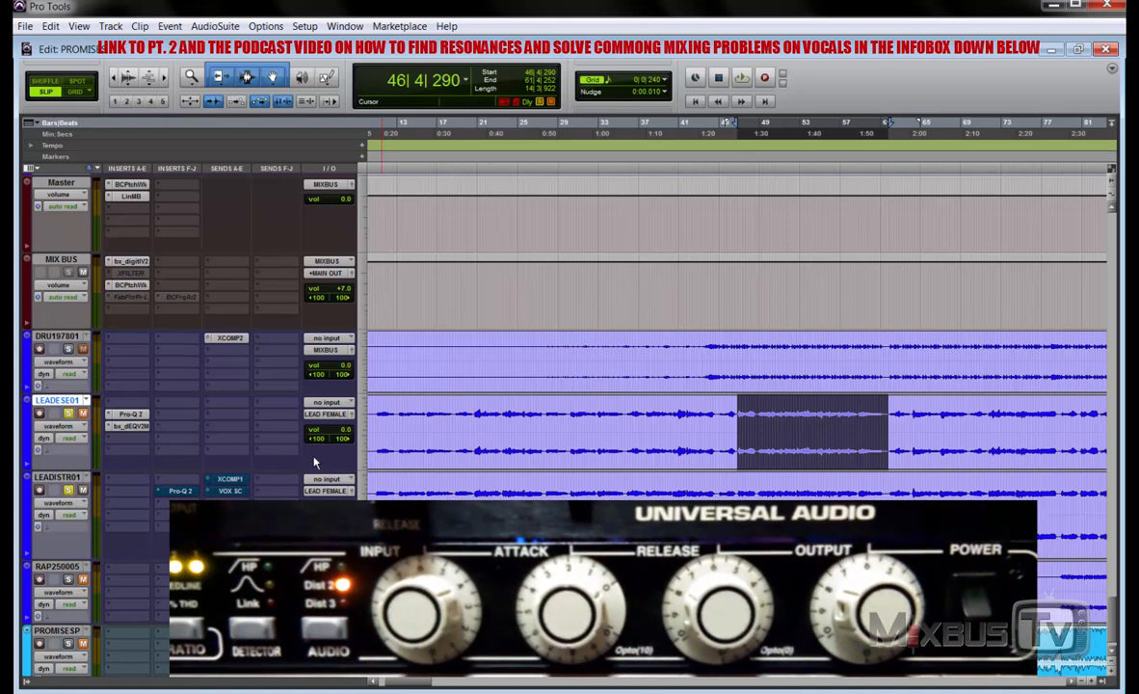
Compare the Pro-Q 2 curves on the LEAD DISTRO and LEAD DEESSER tracks, including LEAD DISTRO's high-frequency boost
key("ctrl+bracketleft")
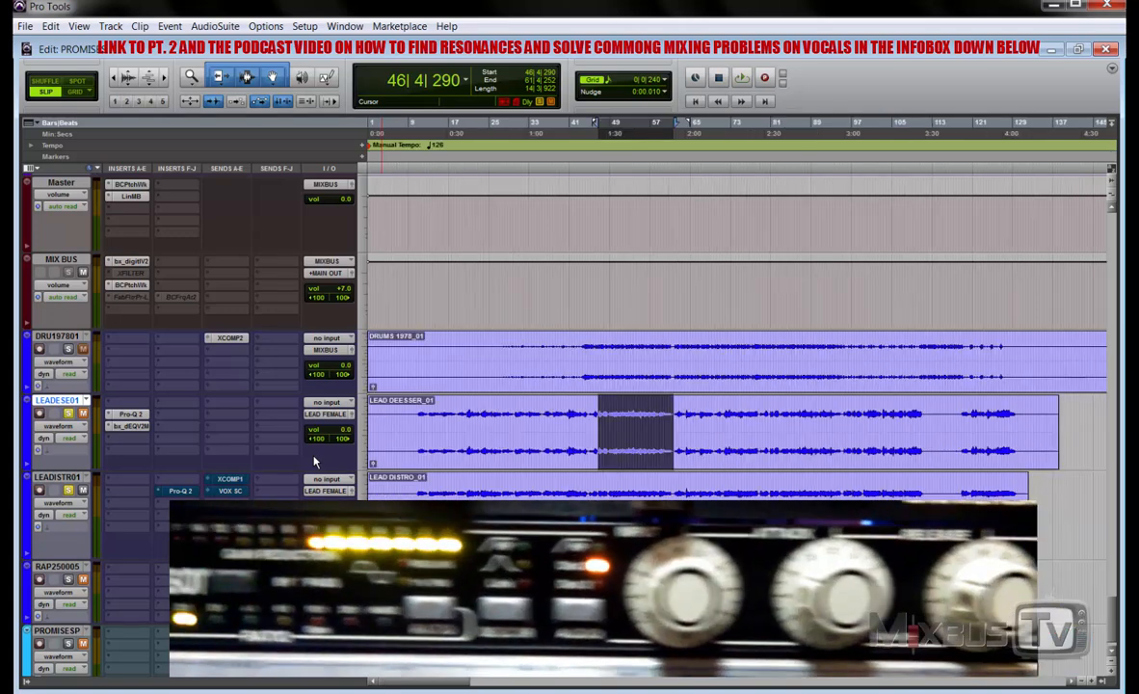
left_click(180, 491)
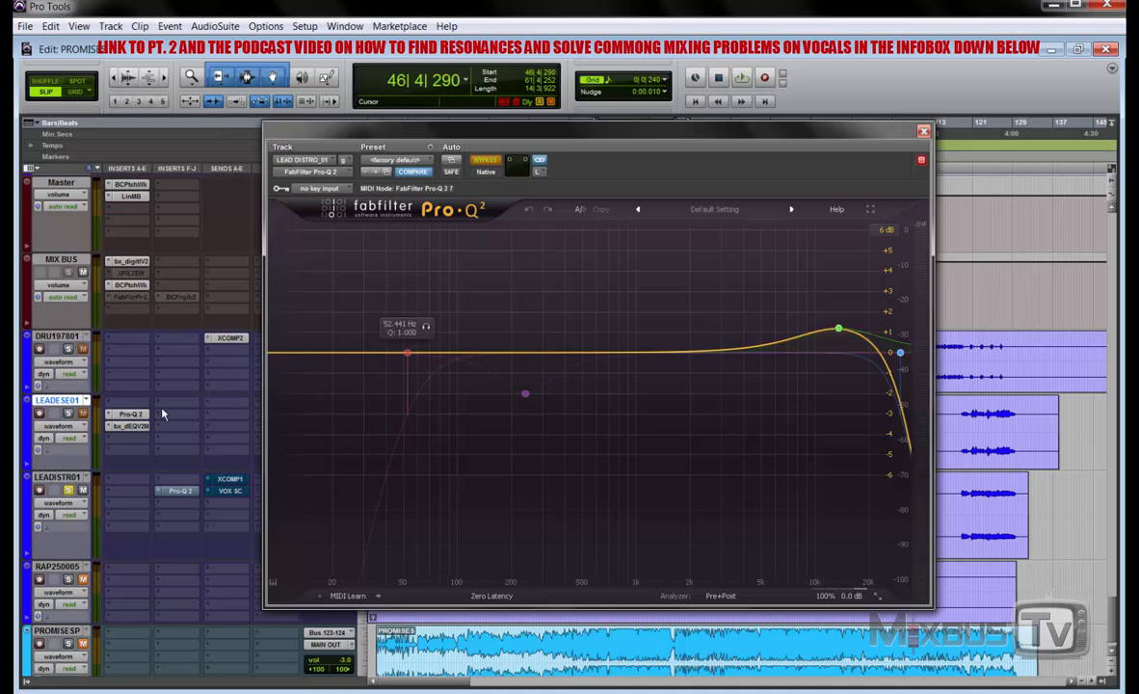
left_click(131, 413)
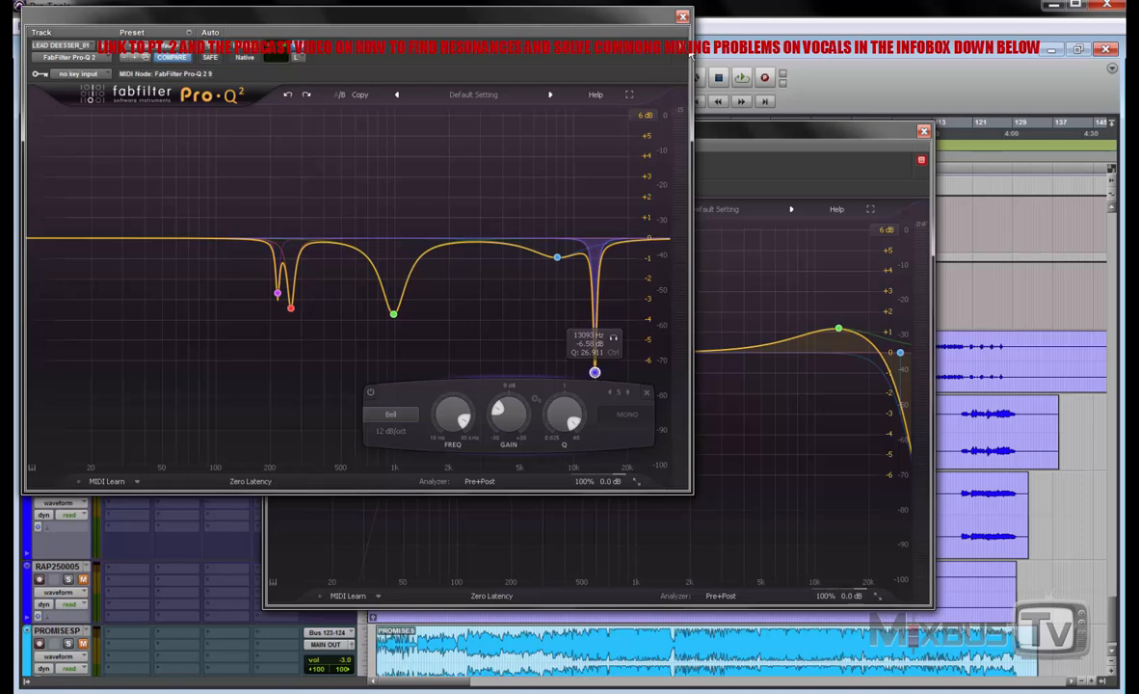
left_click(680, 17)
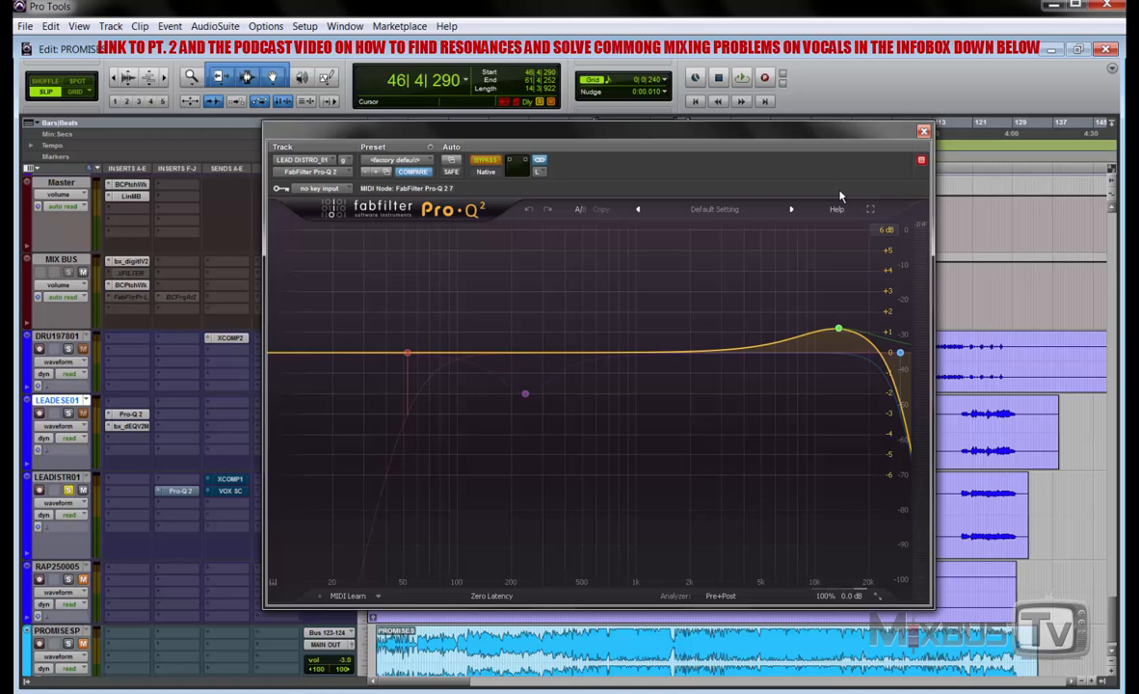
left_click(130, 414)
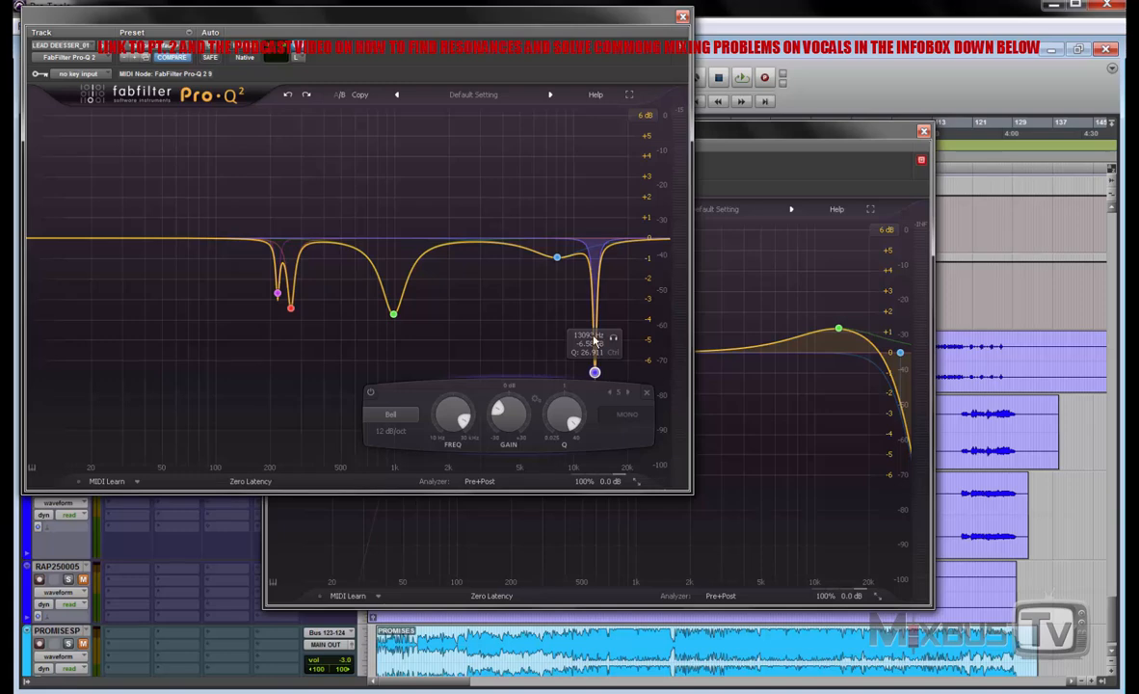
left_click(830, 164)
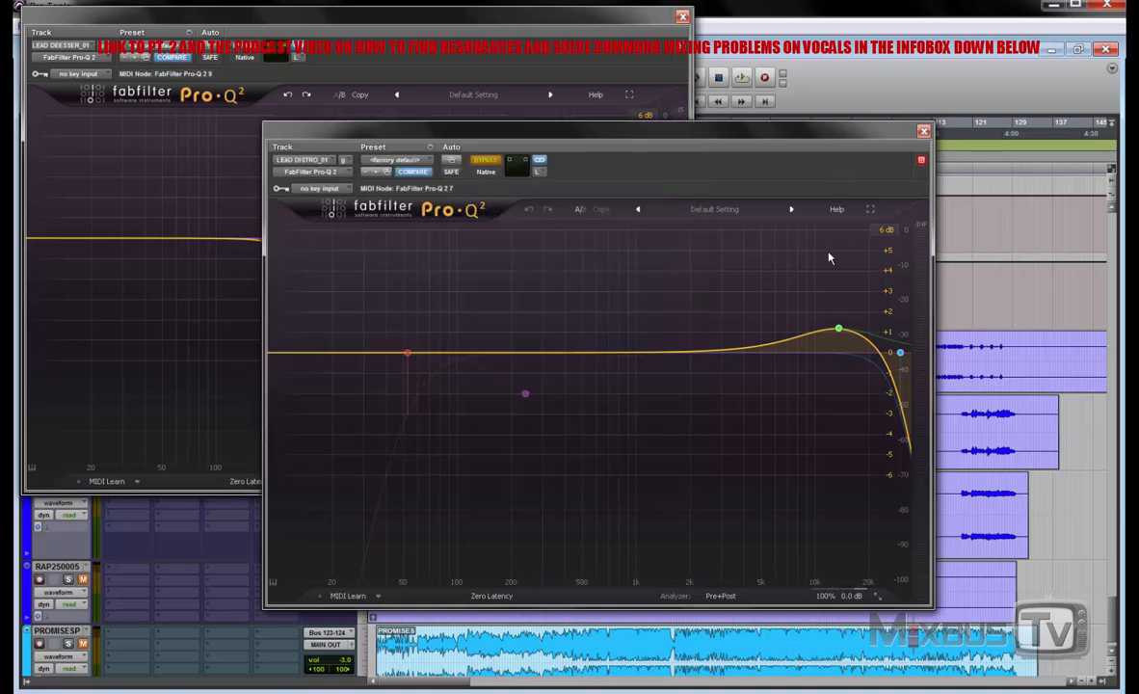
left_click(839, 330)
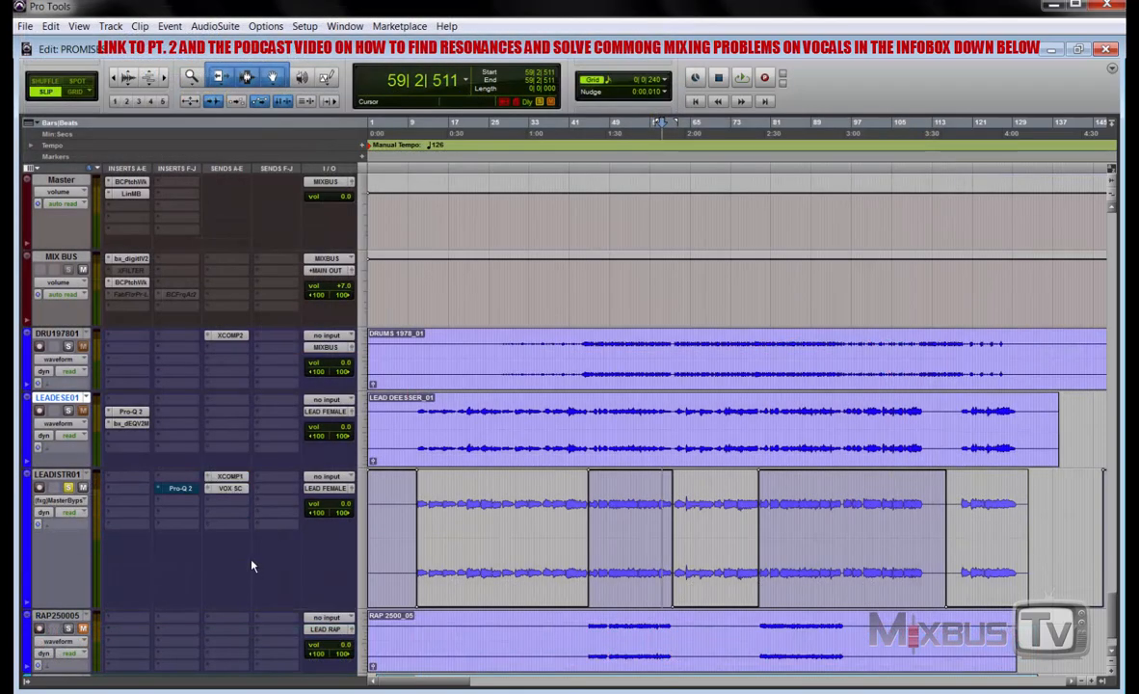
Find the XCOMP1 track, solo it during playback, and open its CLA-76 compressor
scroll(193, 534, "up", 4)
scroll(193, 534, "up", 10)
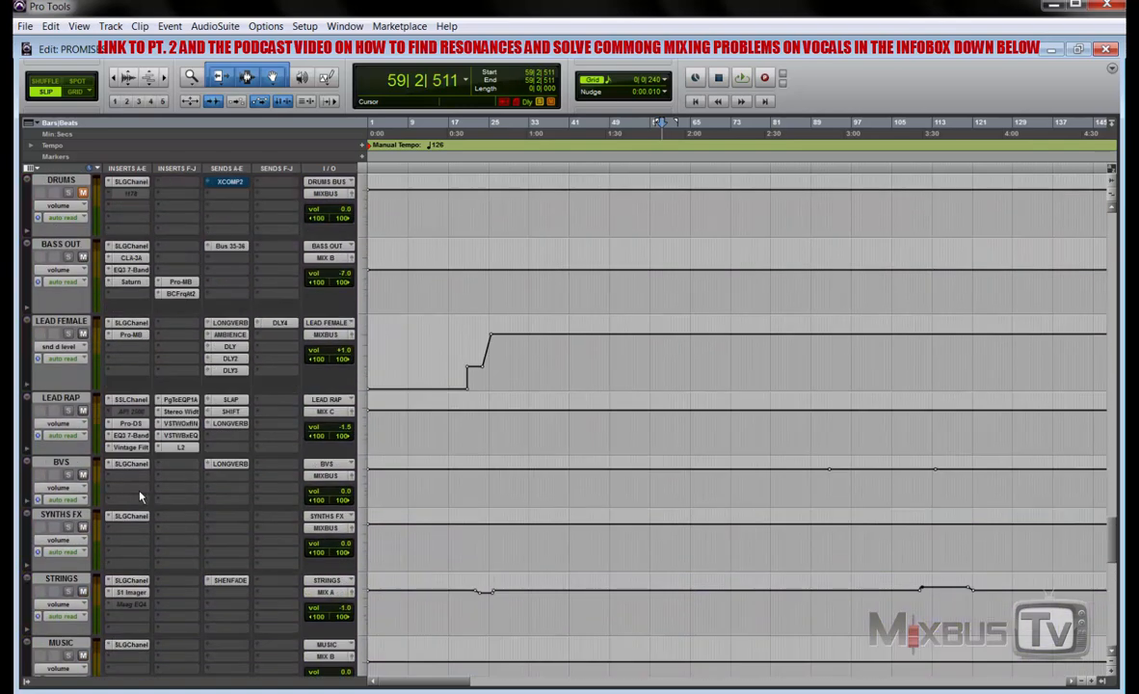
scroll(139, 491, "up", 10)
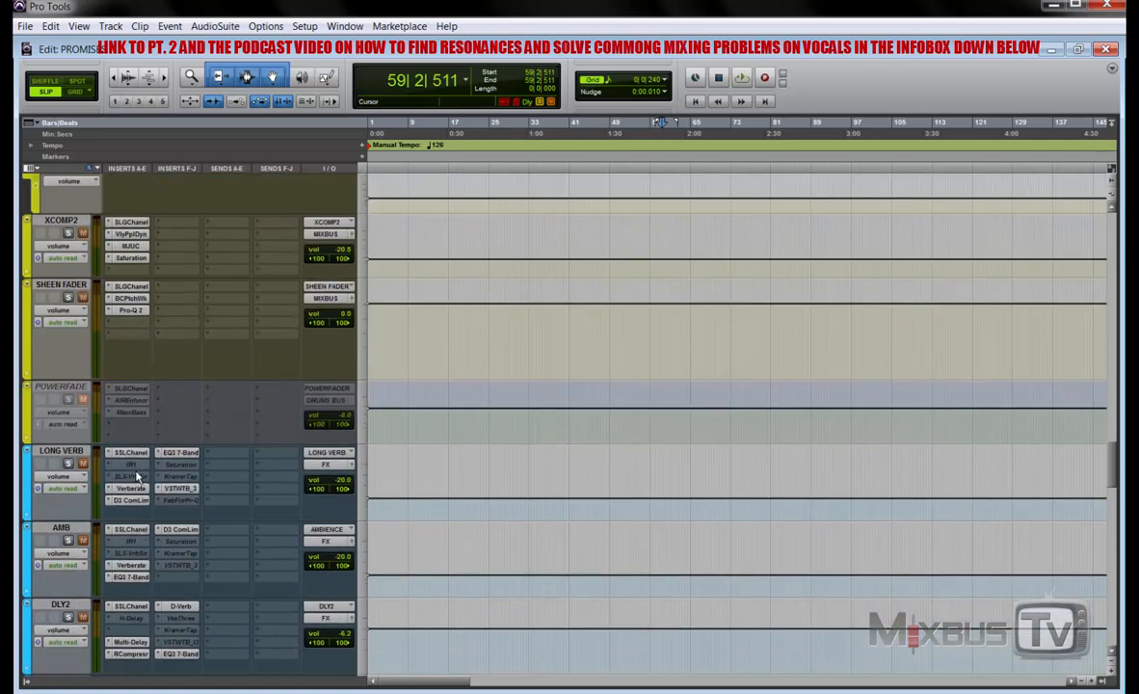
scroll(135, 444, "up", 2)
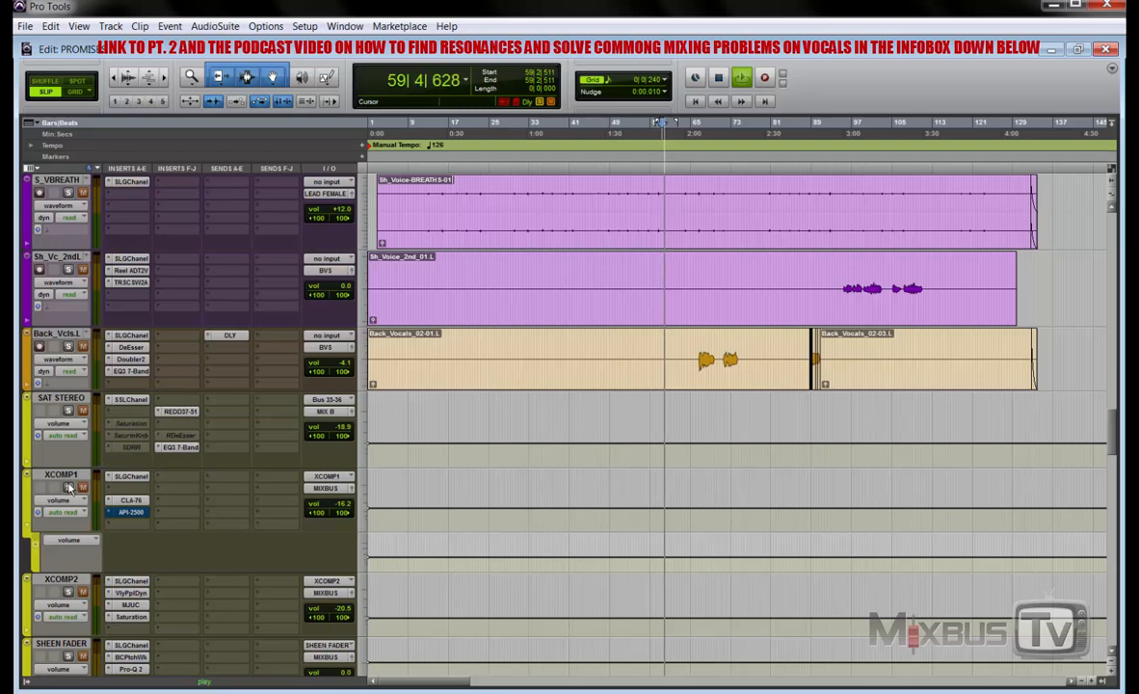
scroll(195, 542, "down", 20)
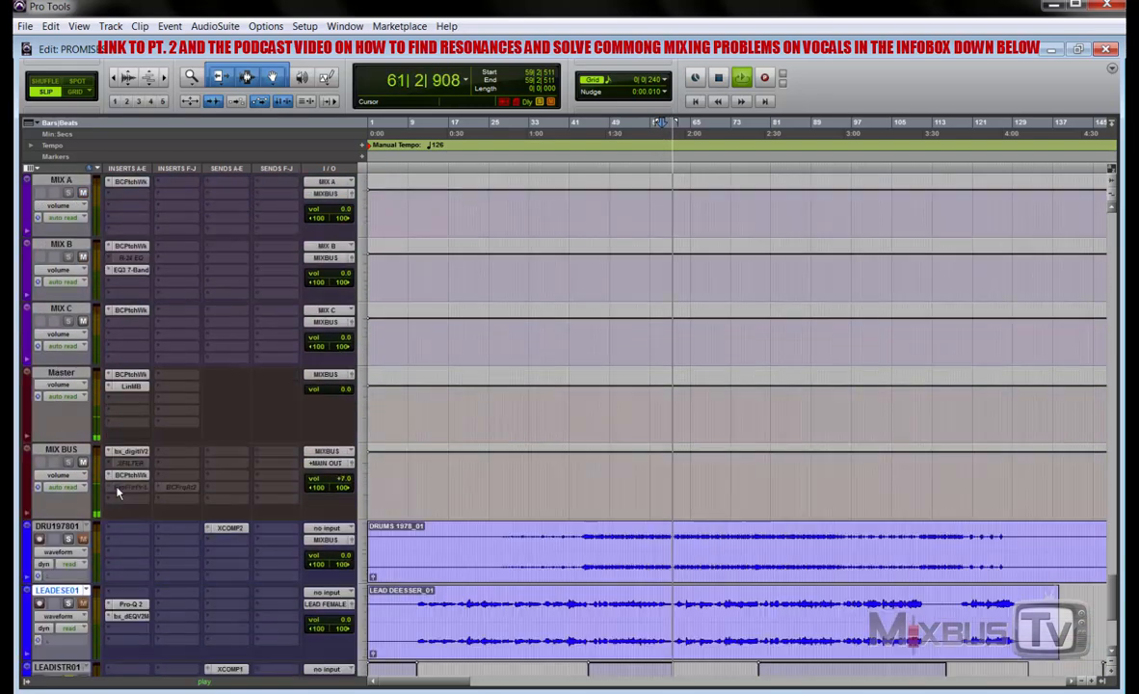
scroll(117, 492, "up", 15)
left_click(131, 346)
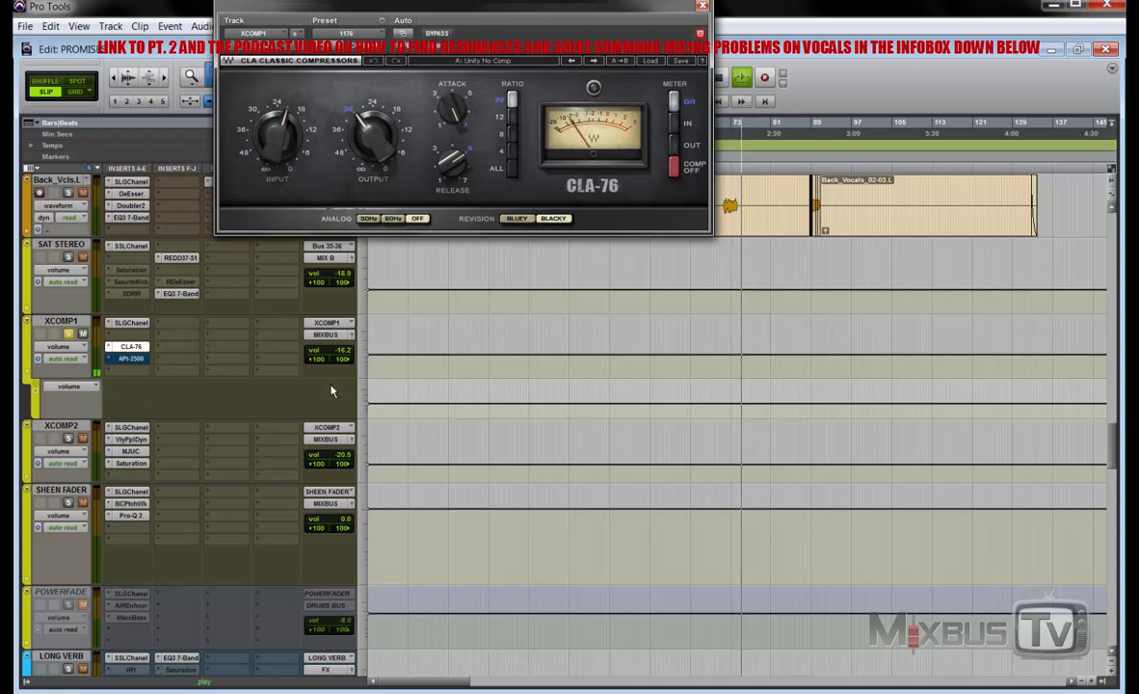
Compare the lead vocal with and without XCOMP1 by toggling that track's mute during playback, and close the CLA-76
scroll(318, 388, "down", 10)
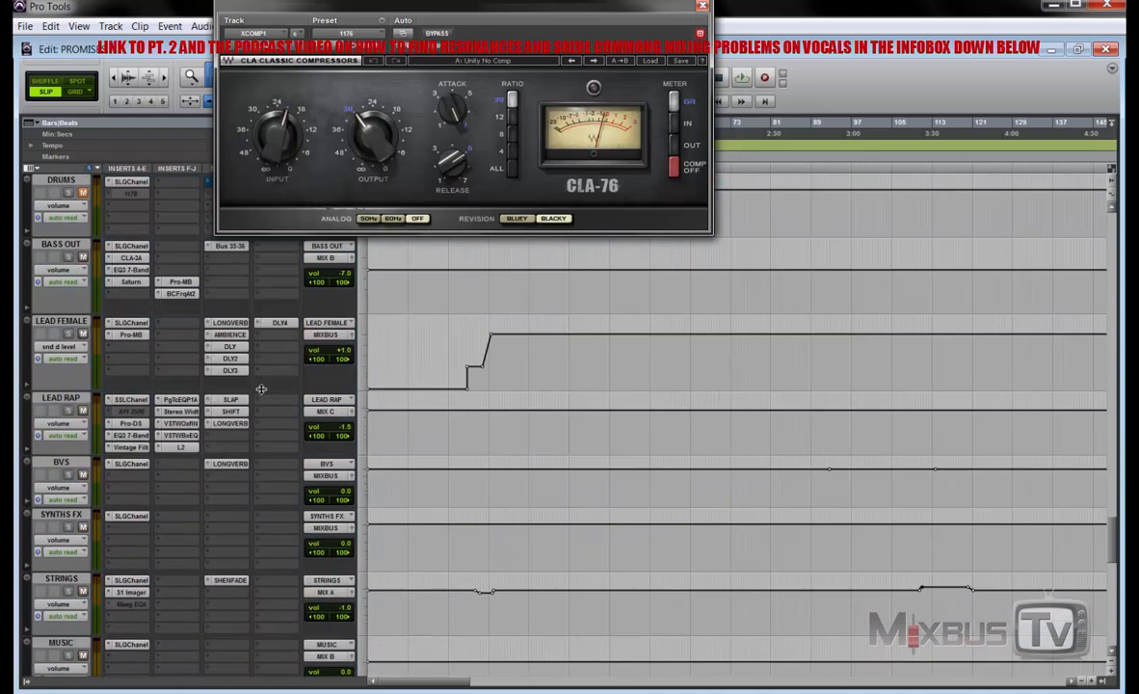
scroll(260, 388, "down", 10)
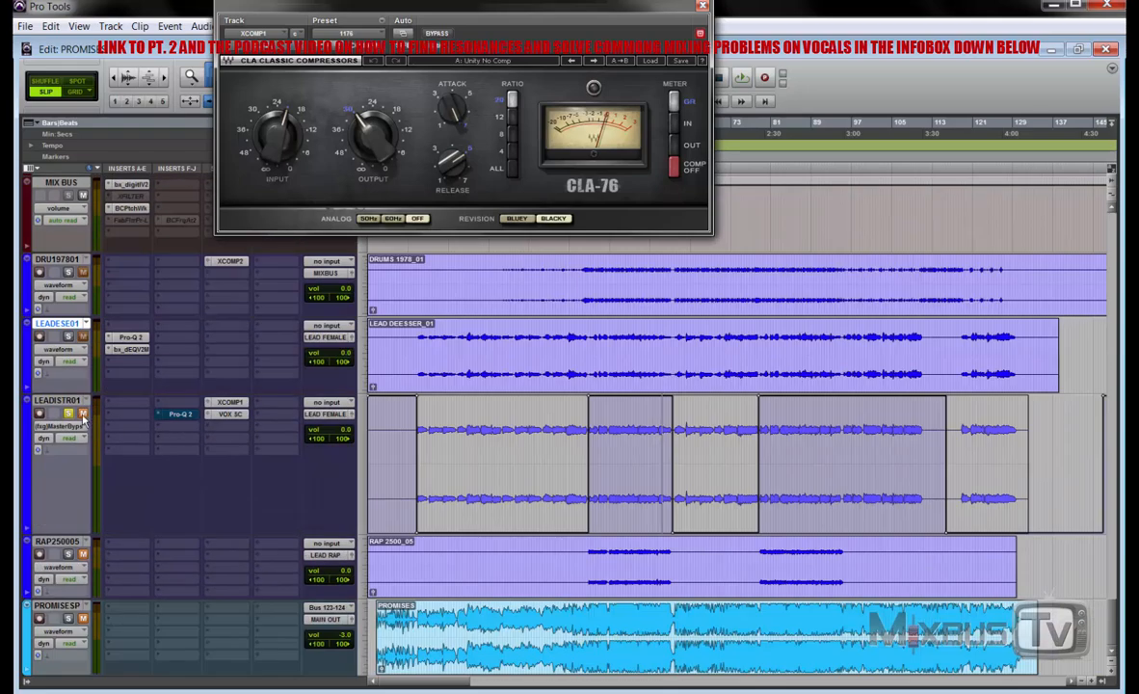
scroll(174, 419, "down", 10)
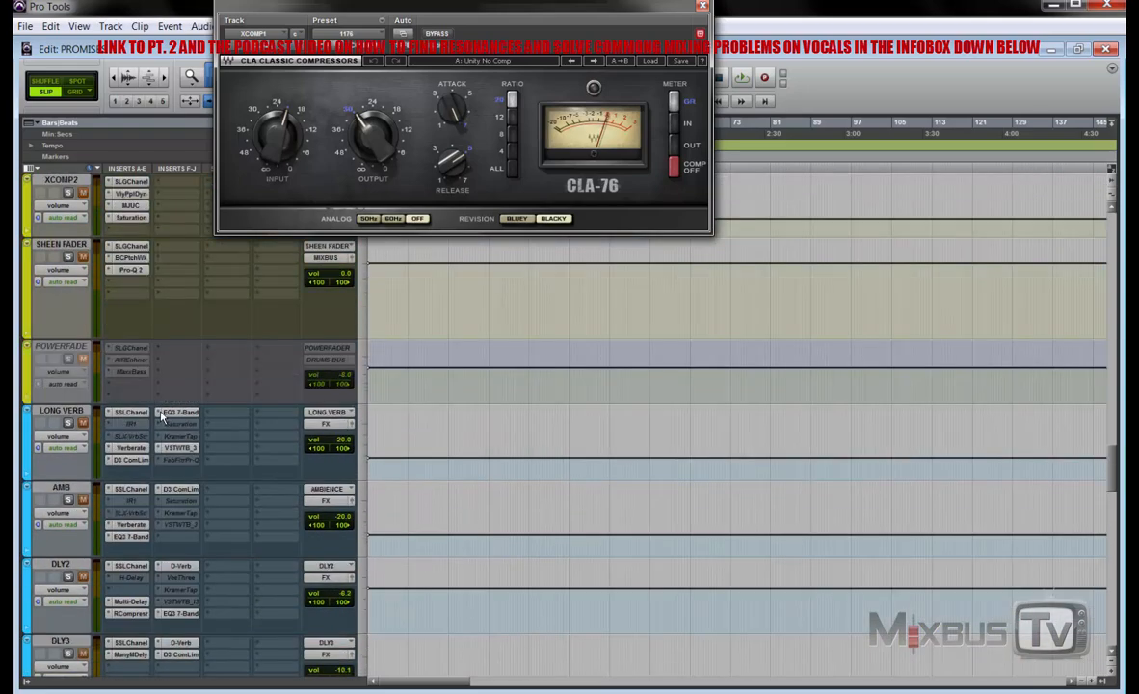
scroll(161, 414, "up", 5)
key("space")
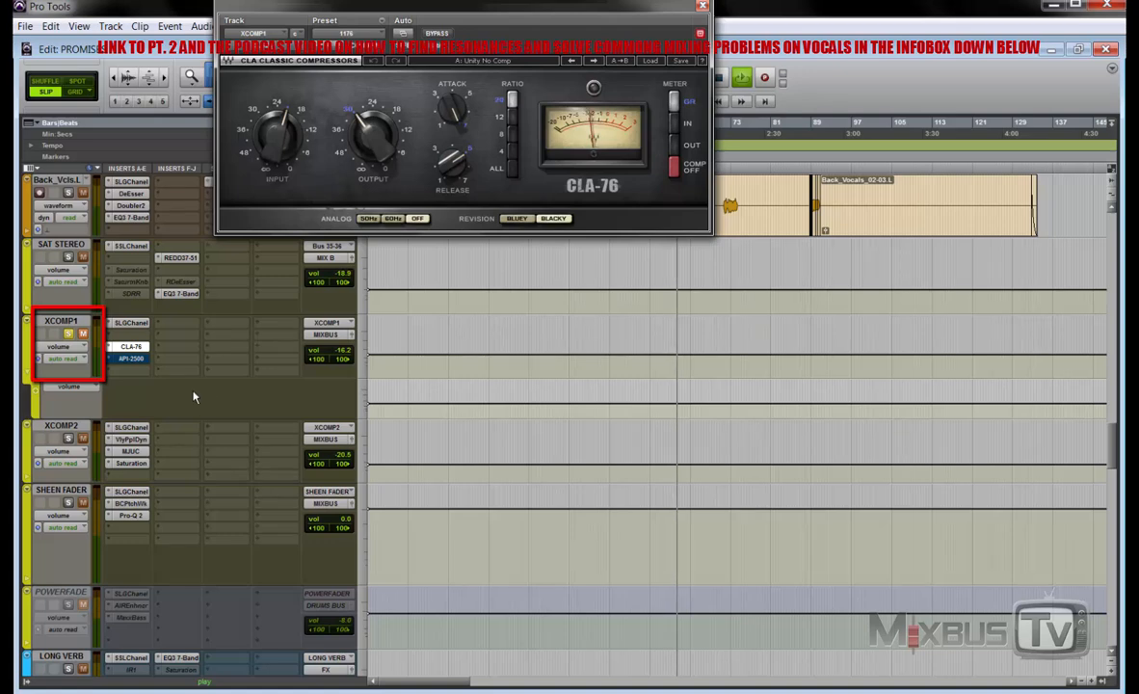
left_click(84, 335)
left_click(84, 335)
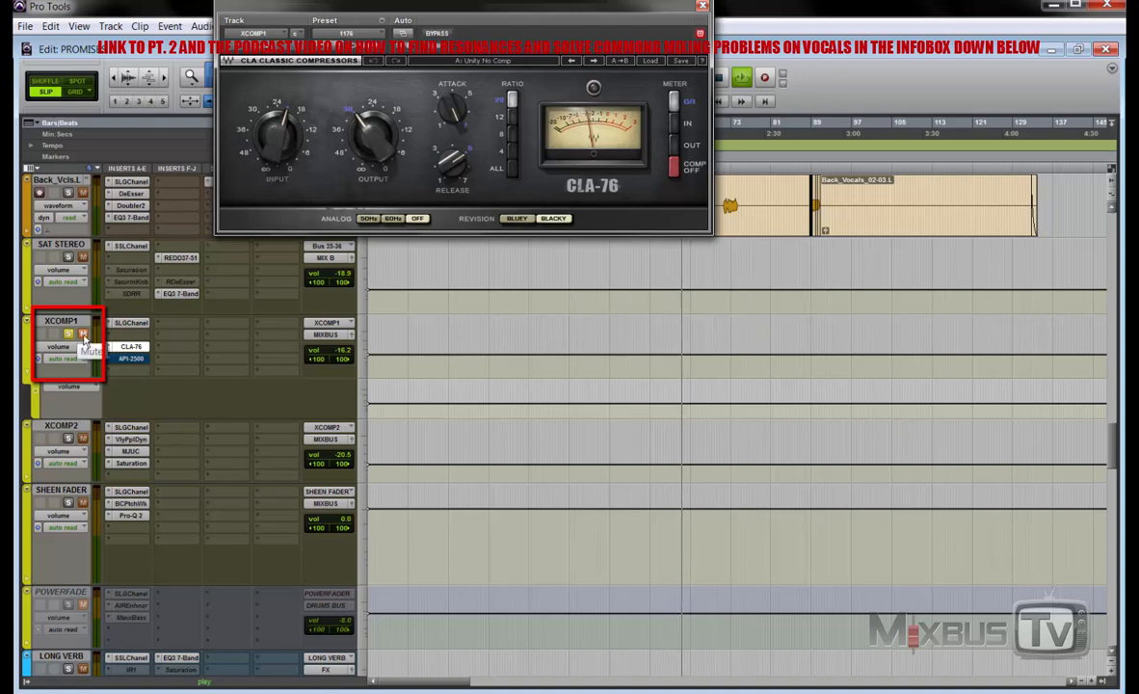
left_click(84, 335)
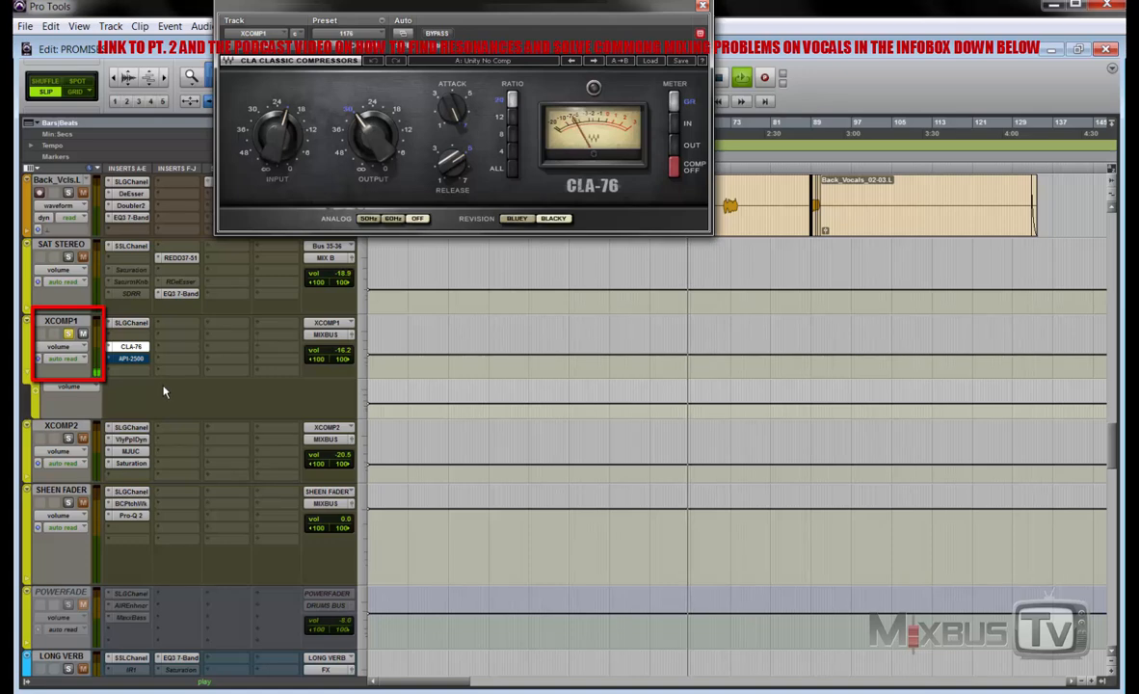
left_click(84, 336)
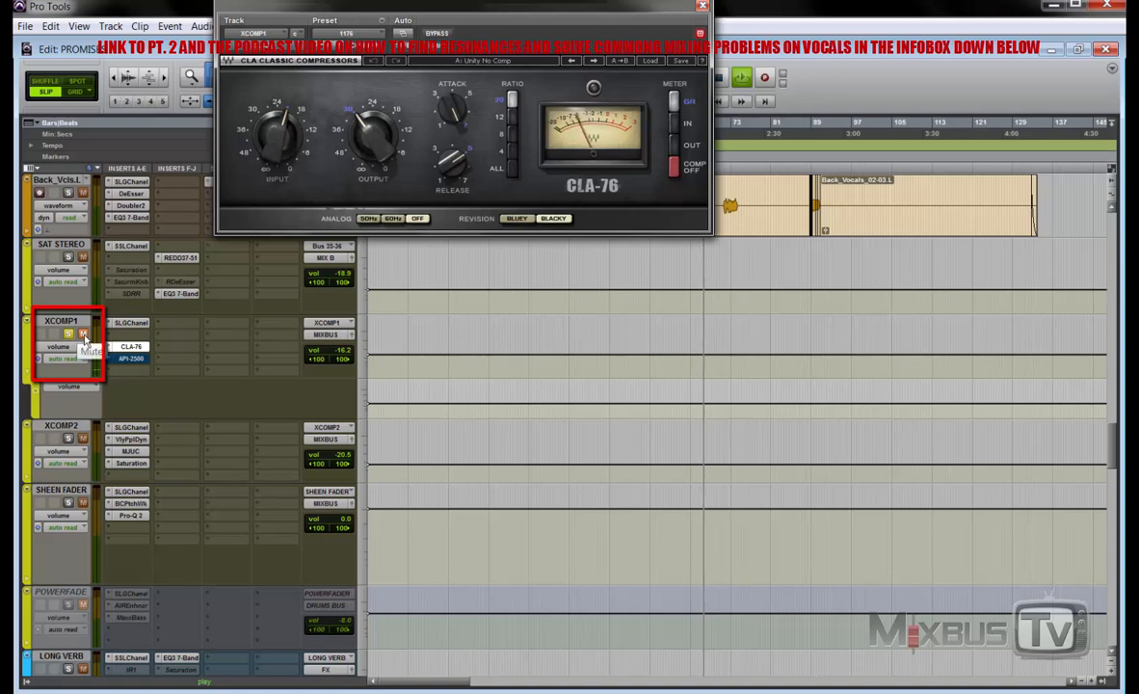
left_click(84, 336)
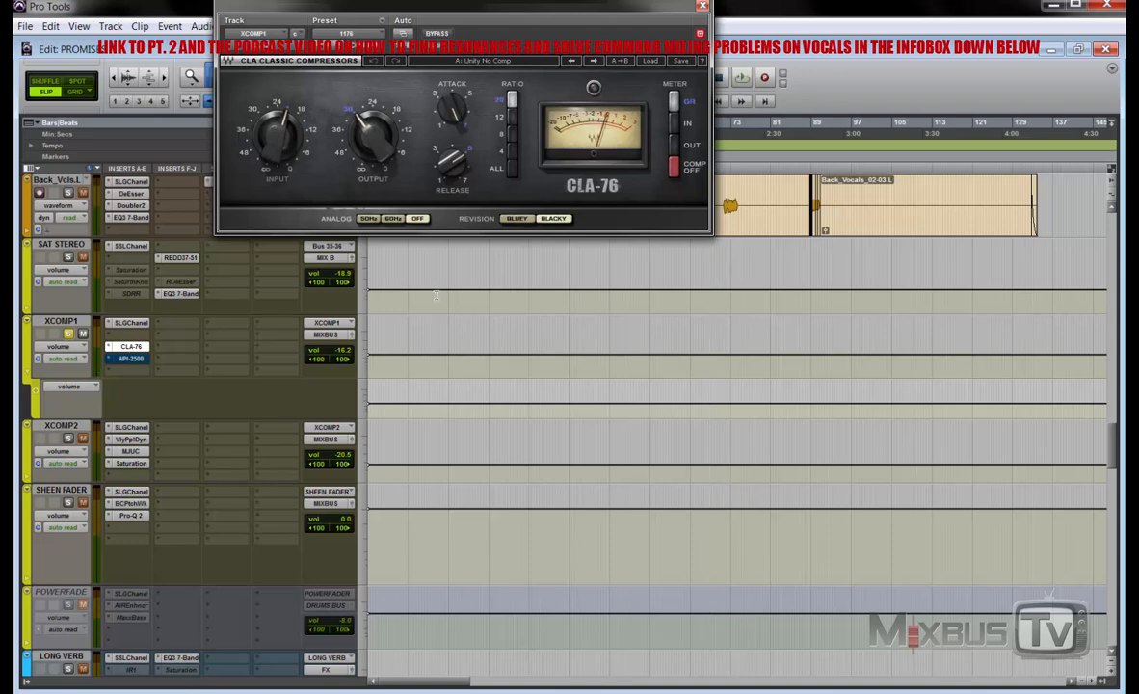
left_click(702, 7)
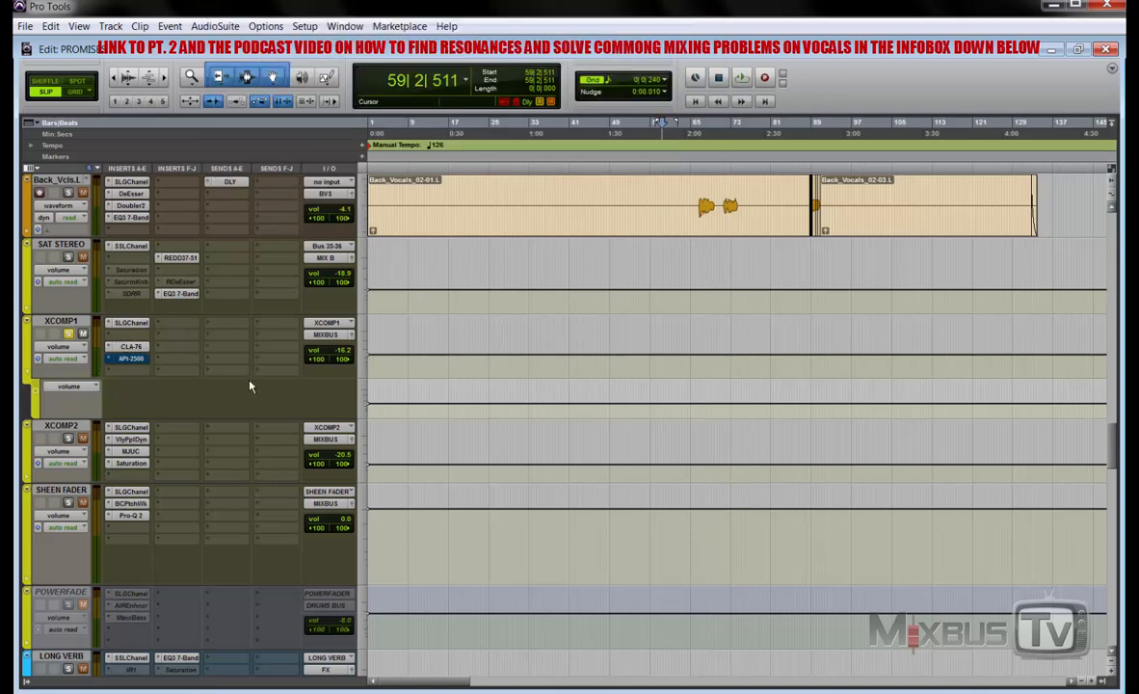
Open the Pro-MB on the LEAD FEMALE track and set its display range to 3 dB
scroll(241, 395, "down", 5)
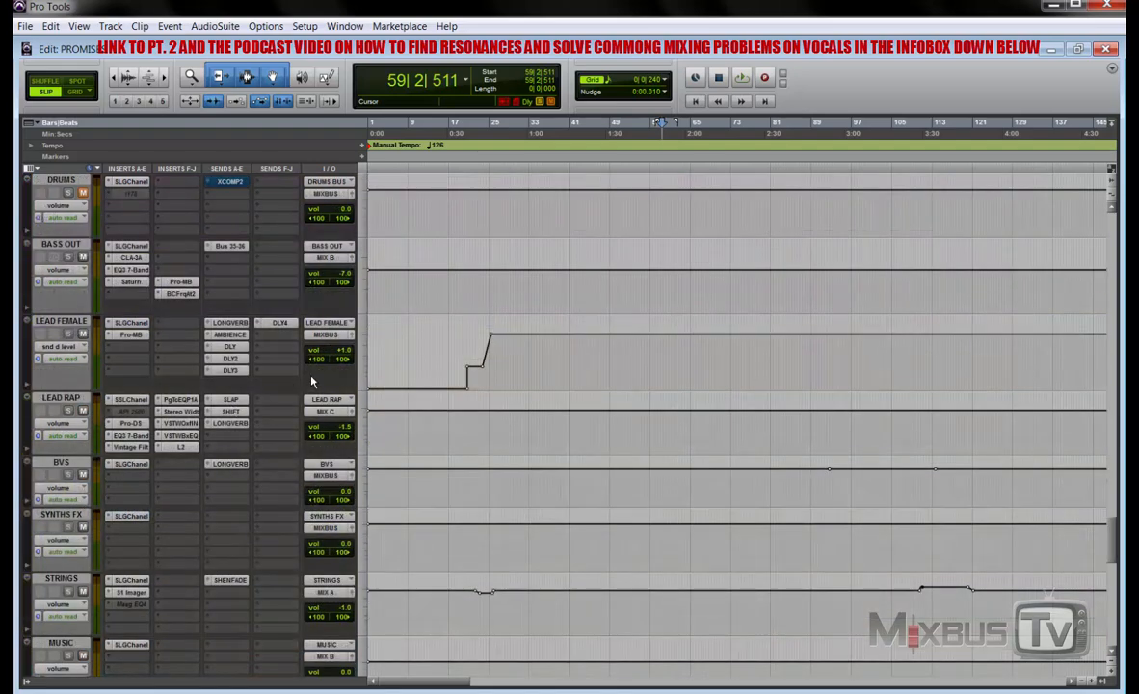
left_click(64, 323)
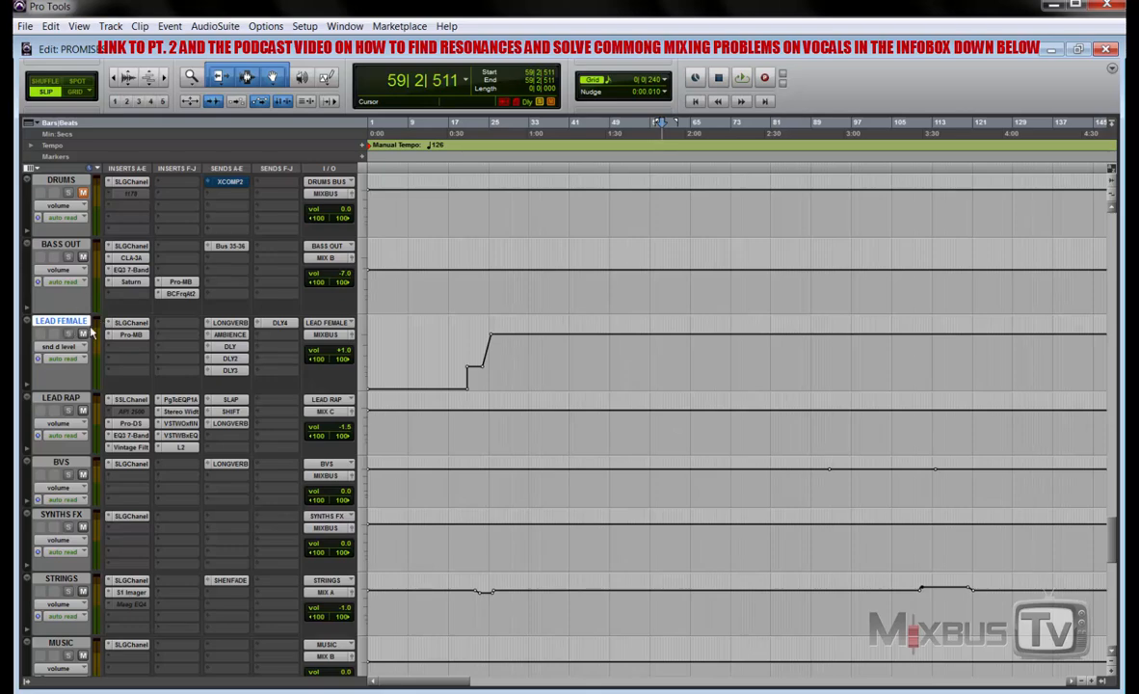
left_click(131, 334)
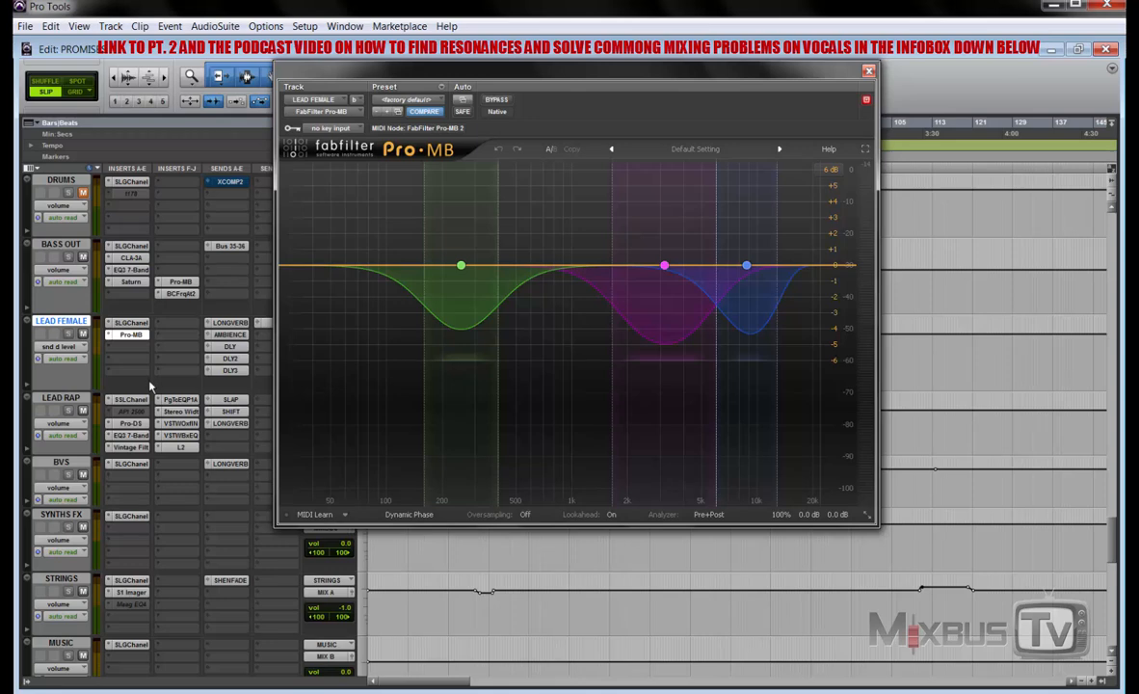
key("space")
mouse_move(463, 272)
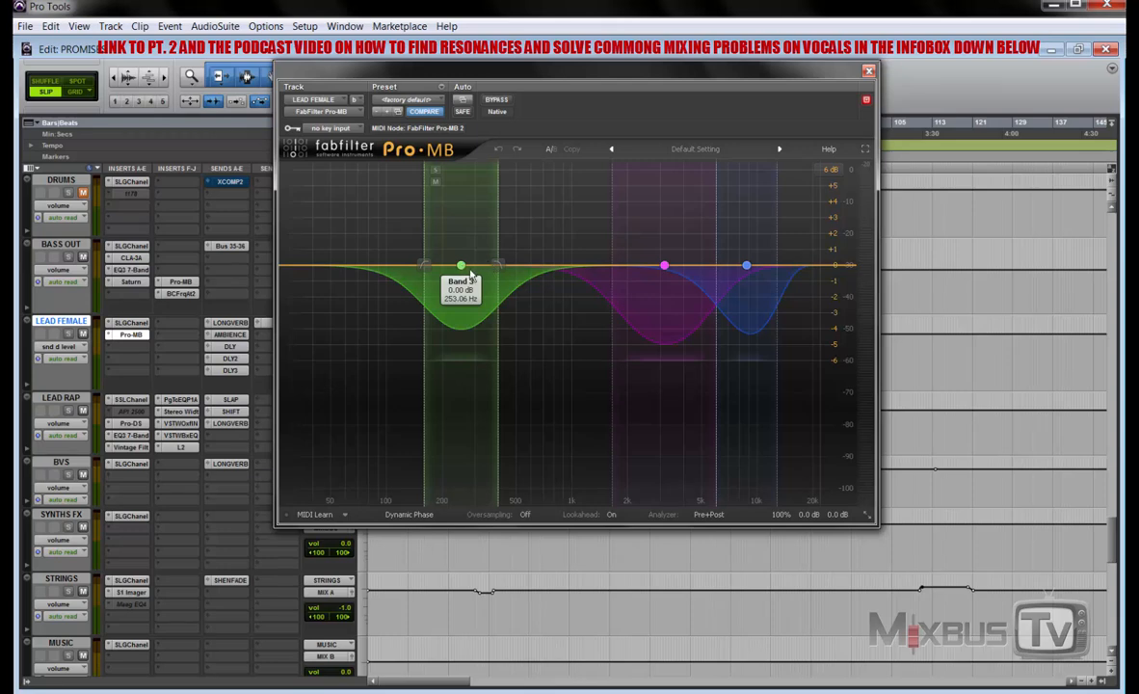
left_click(828, 168)
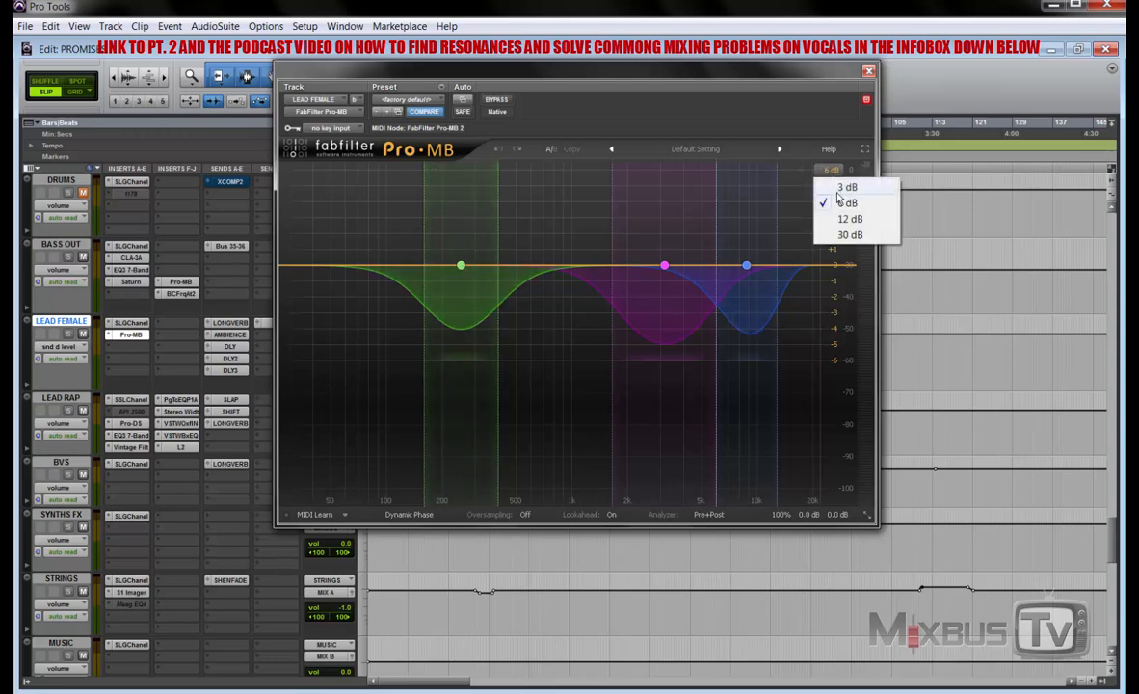
left_click(838, 185)
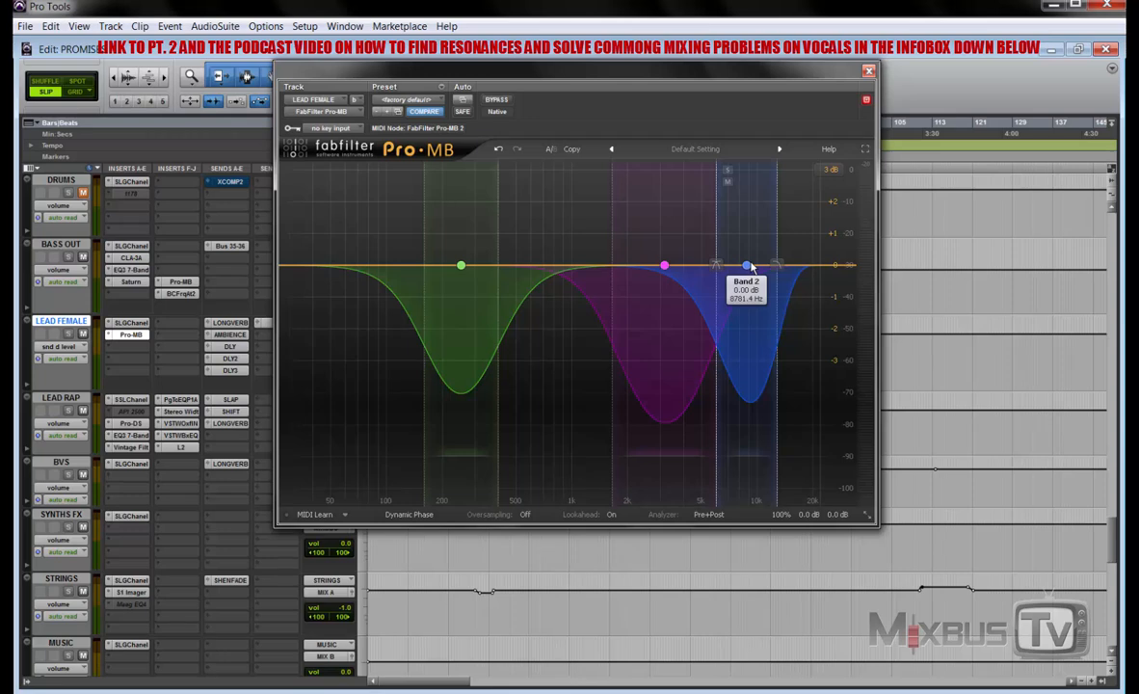
Play the lead vocal through Pro-MB, including a passage started from a new position on the LEADISTR01 track, to examine the bands' gain reduction
key("space")
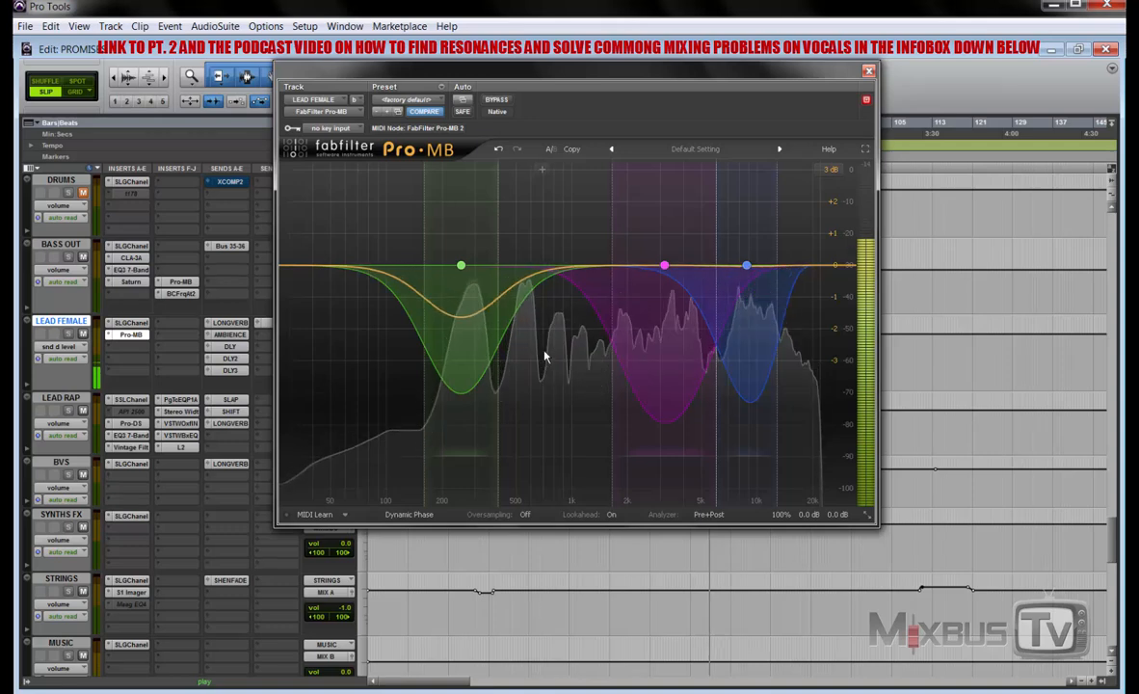
key("space")
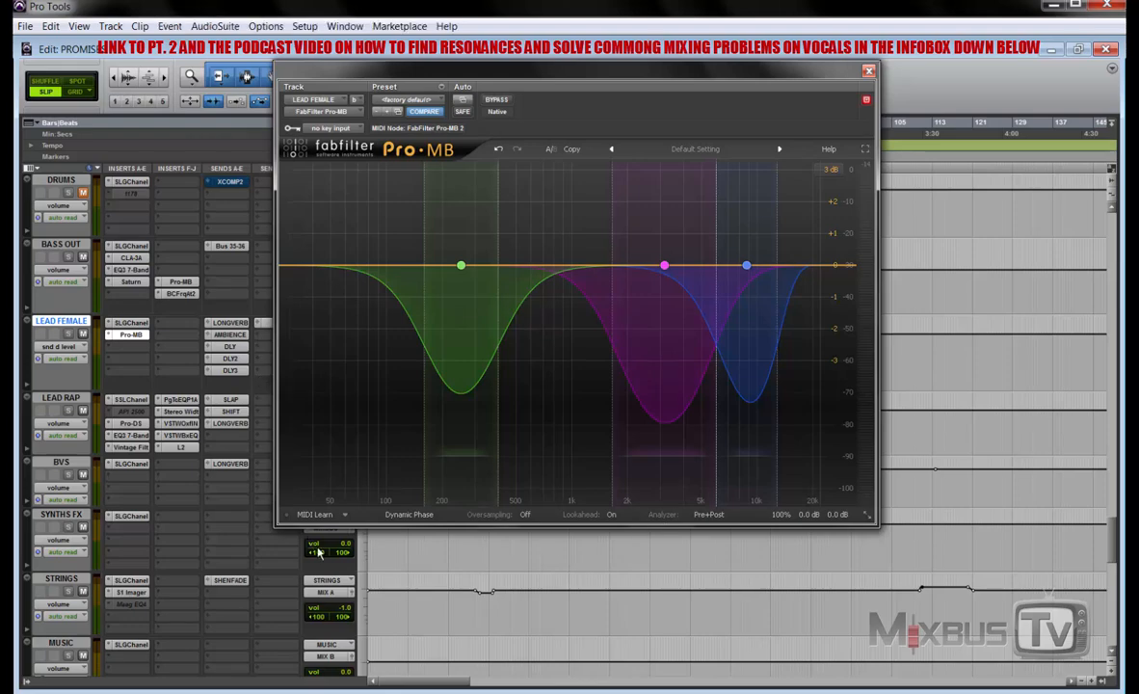
scroll(581, 570, "down", 10)
scroll(581, 570, "down", 5)
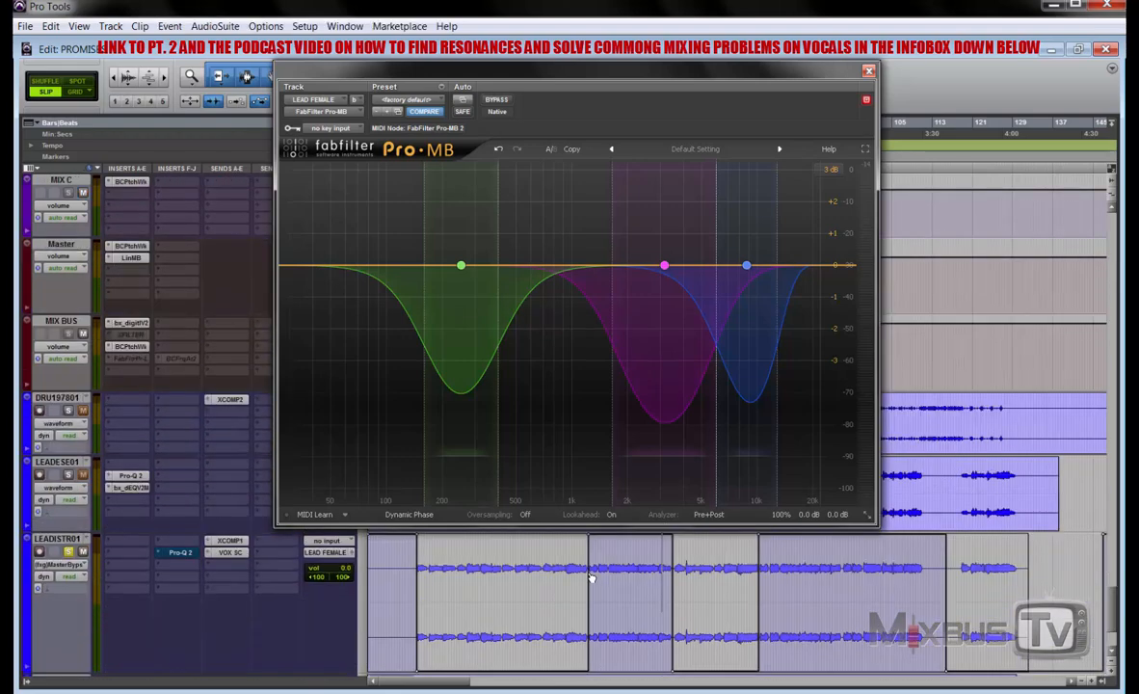
left_click(611, 569)
key("space")
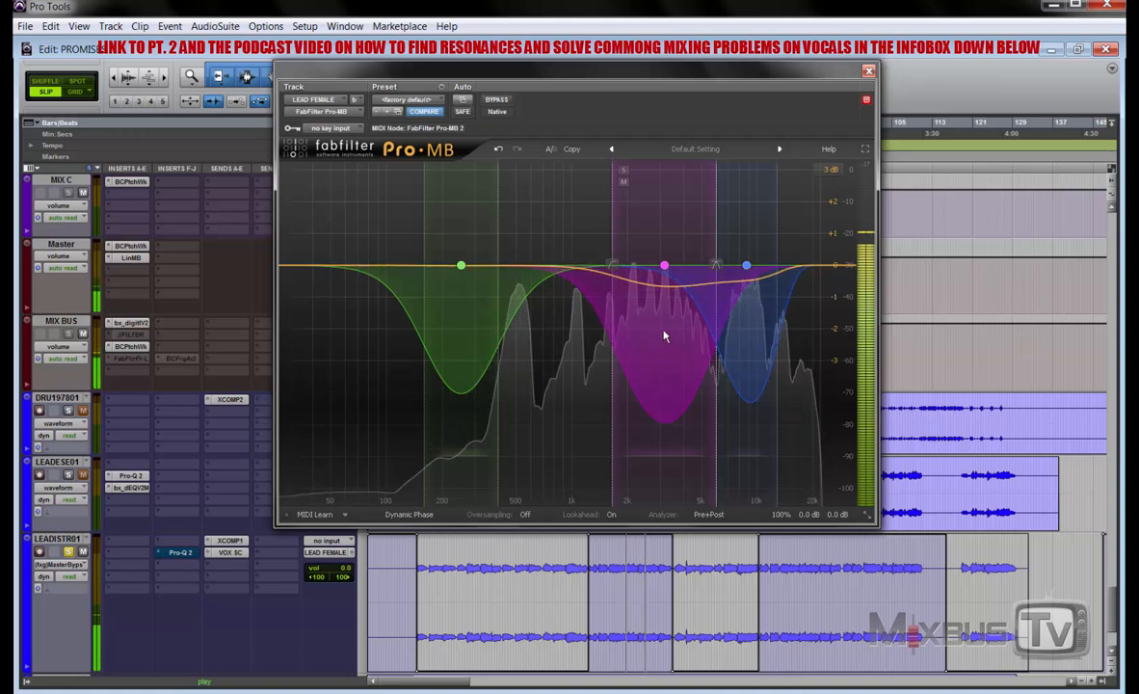
key("space")
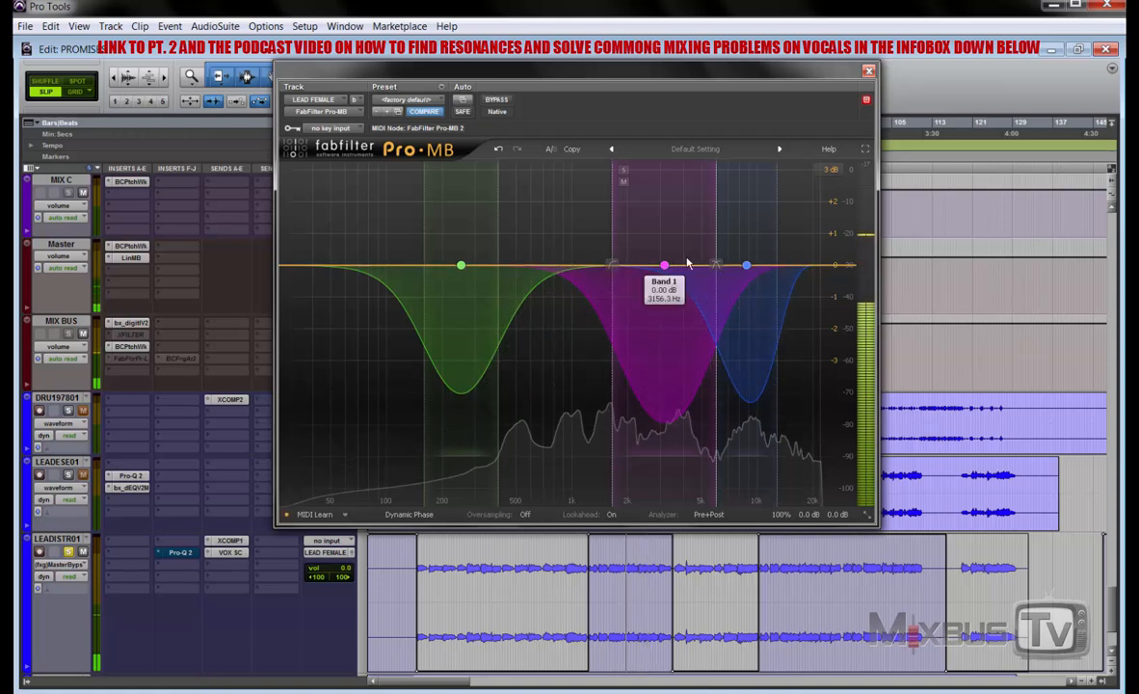
Audition Pro-MB's magenta upper-mid band (Band 1) in solo during playback, and restore all bands
left_click(622, 170)
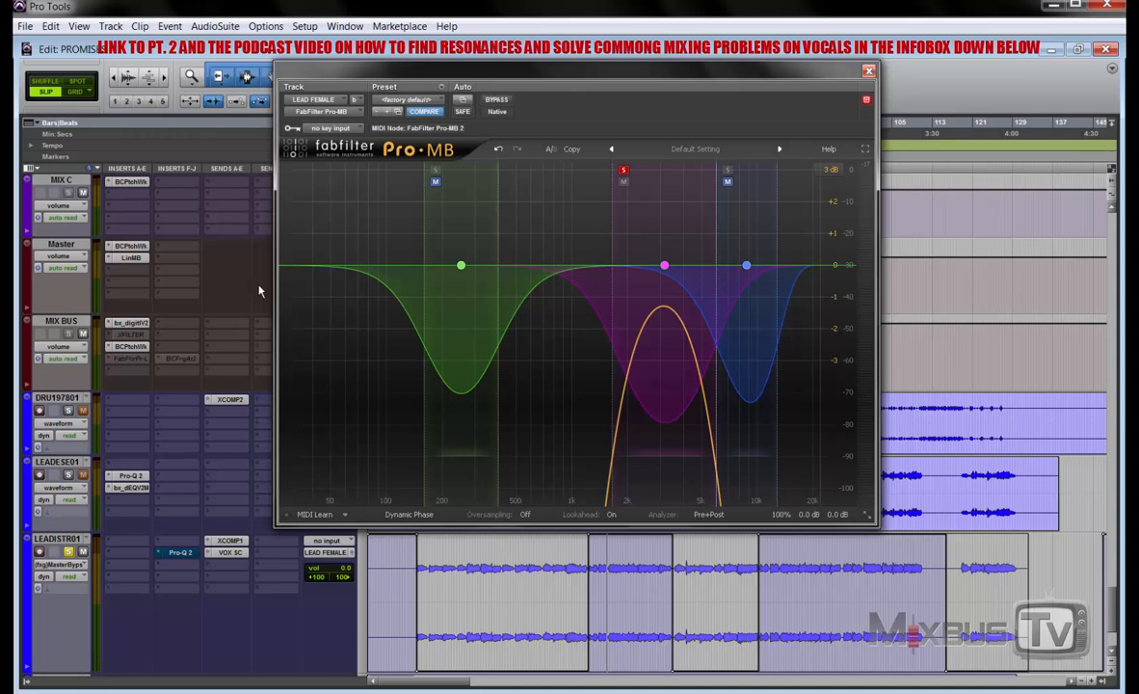
key("space")
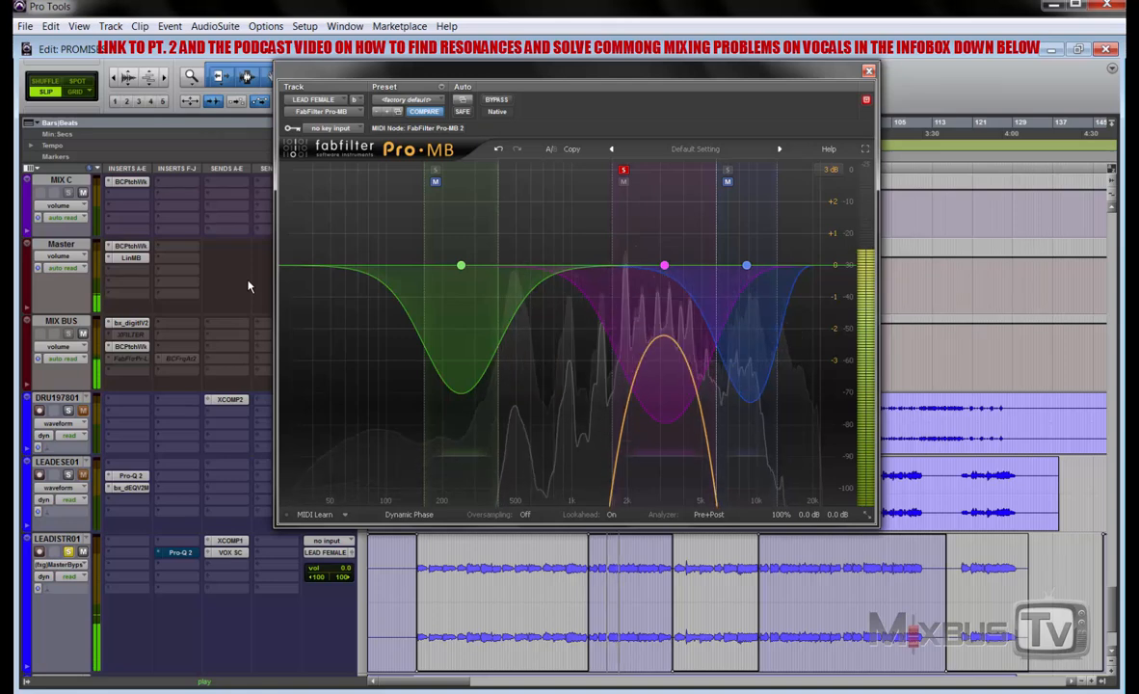
left_click(623, 171)
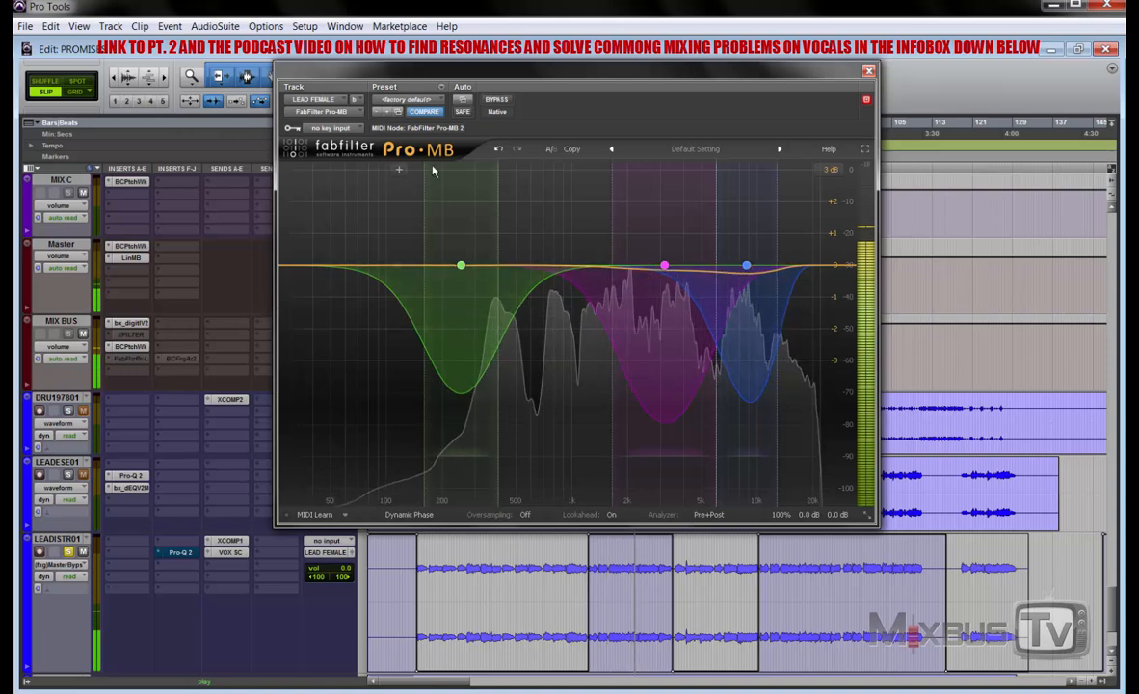
Compare the lead vocal with and without Pro-MB by toggling the plug-in's bypass twice during playback, leaving it active
left_click(496, 100)
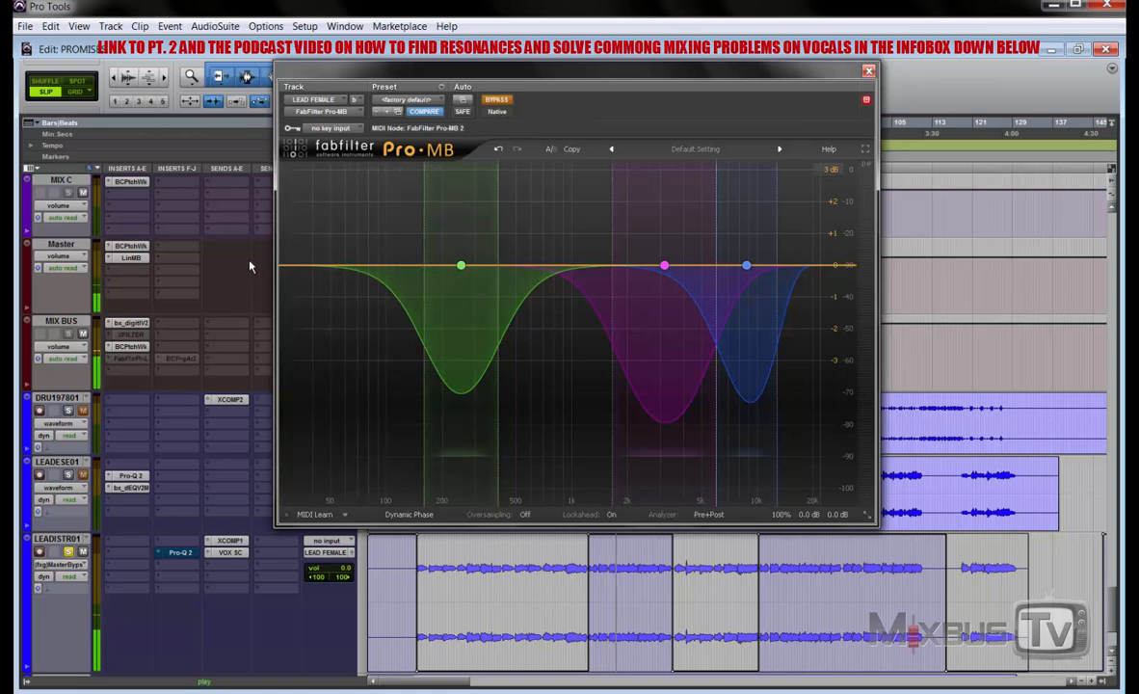
left_click(498, 100)
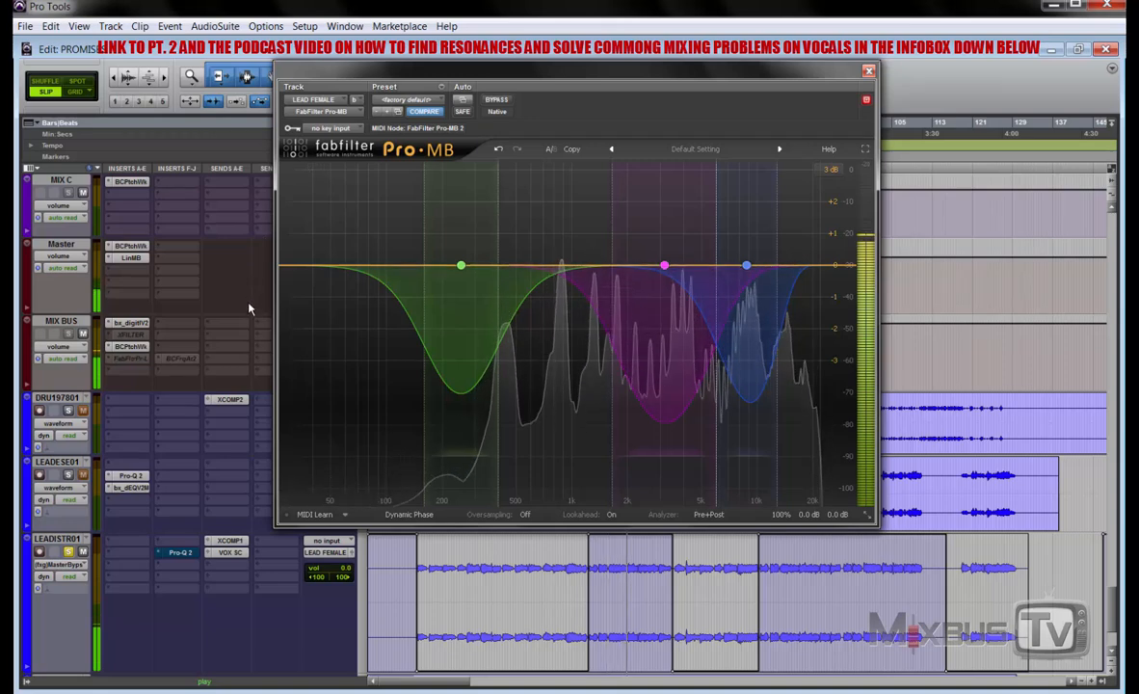
left_click(498, 101)
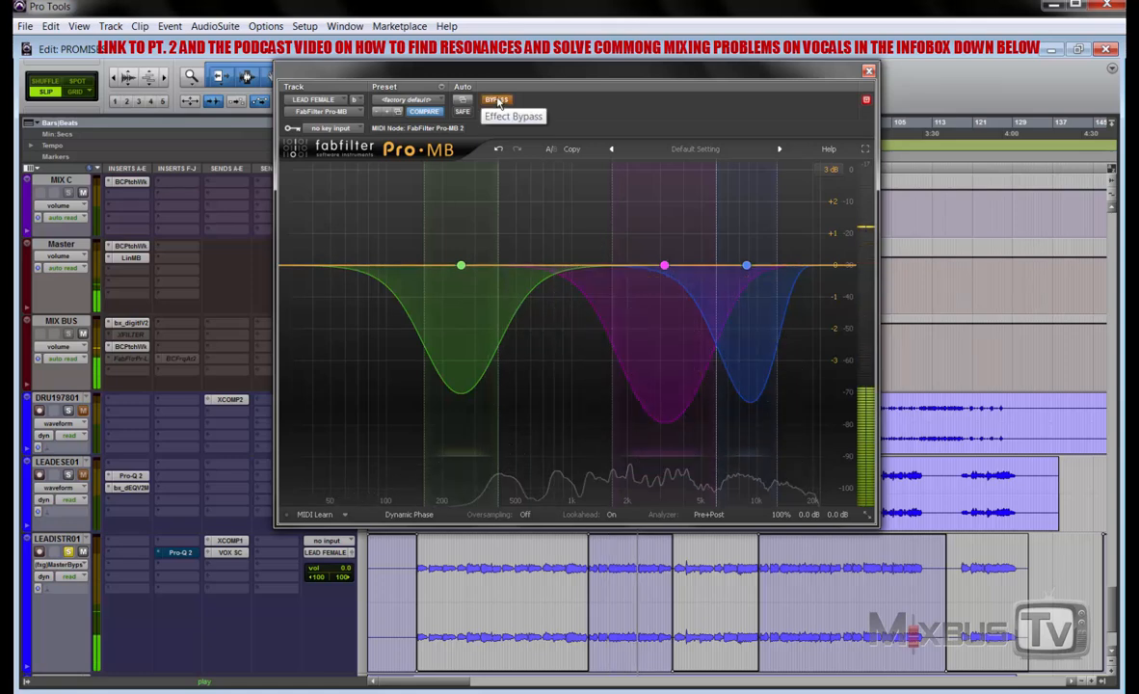
left_click(498, 100)
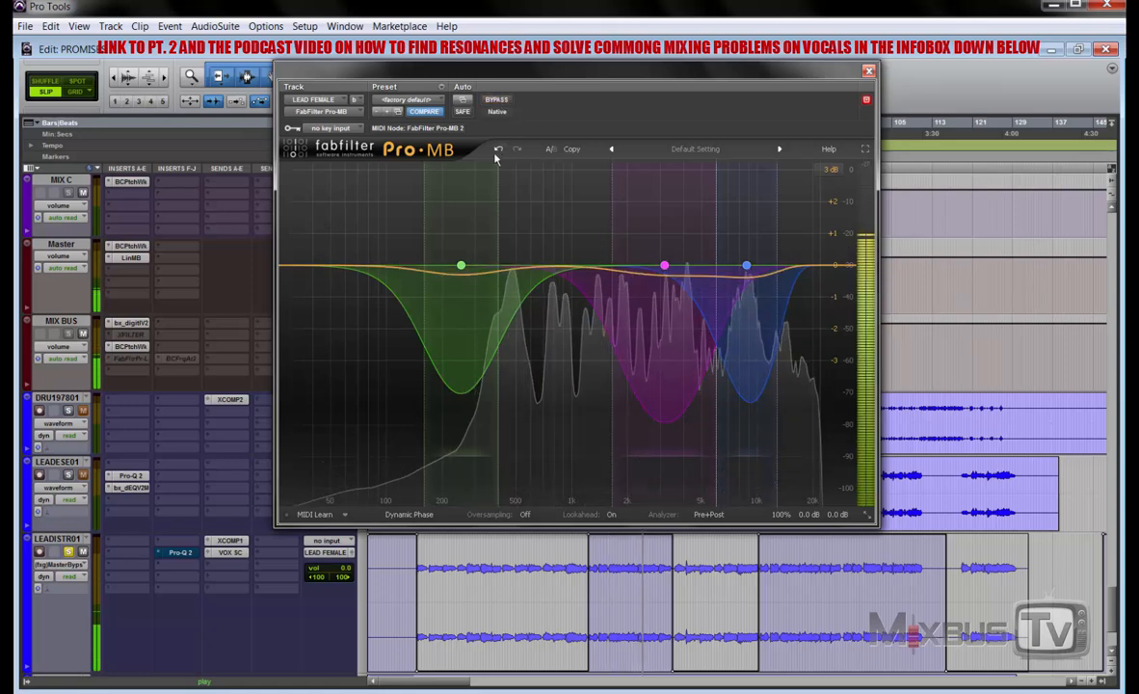